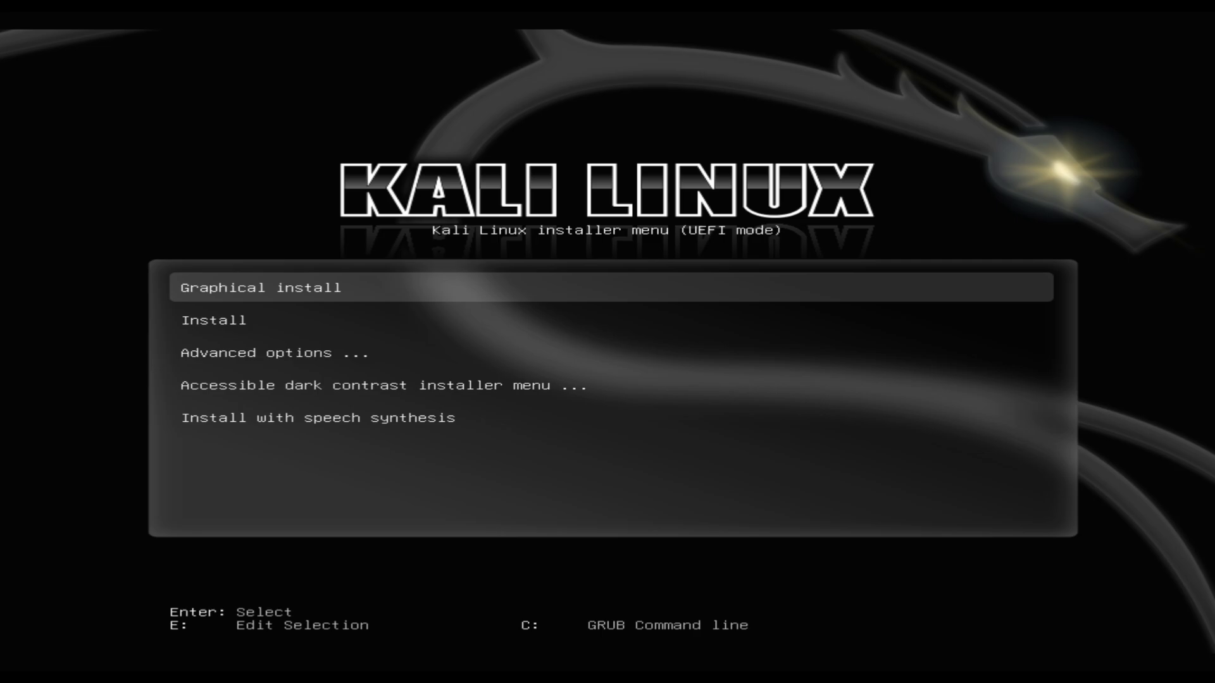
# Start the Graphical install option from the Kali boot menu
pyautogui.press('Return')
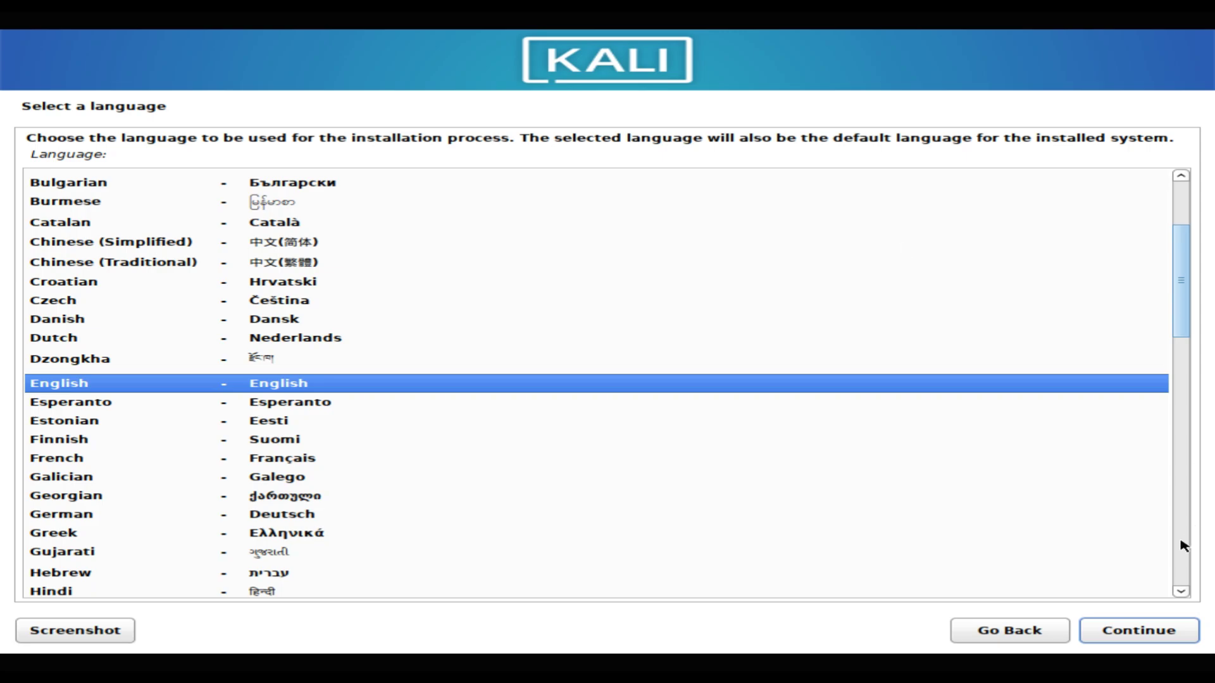
# Keep English as the language, United States as the location, and the default keyboard layout
pyautogui.click(1151, 631)
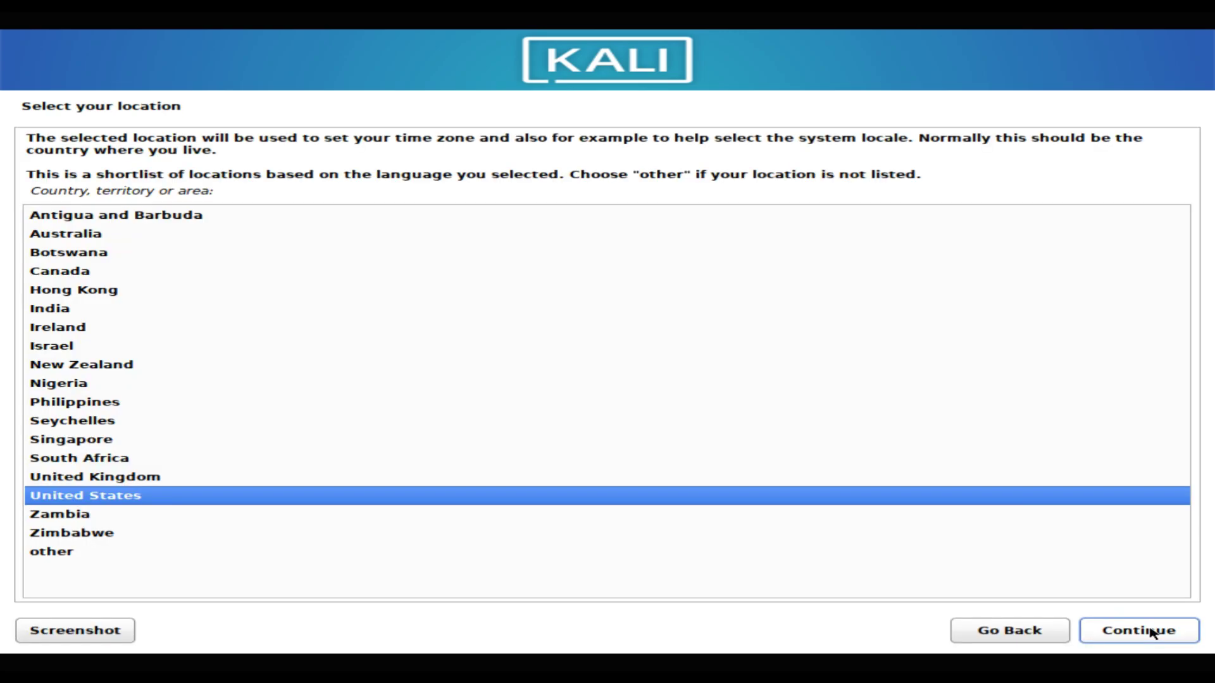
pyautogui.click(1152, 632)
pyautogui.click(1151, 633)
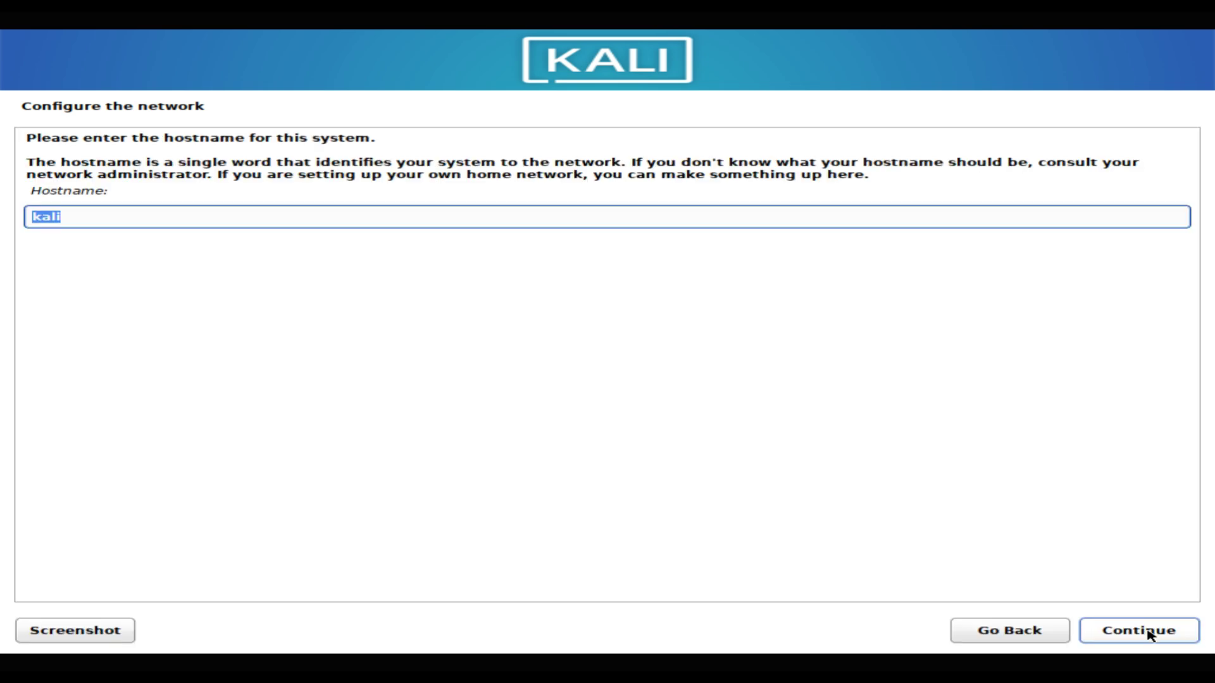
# Keep 'kali' as the hostname and leave the domain name blank
pyautogui.click(1149, 631)
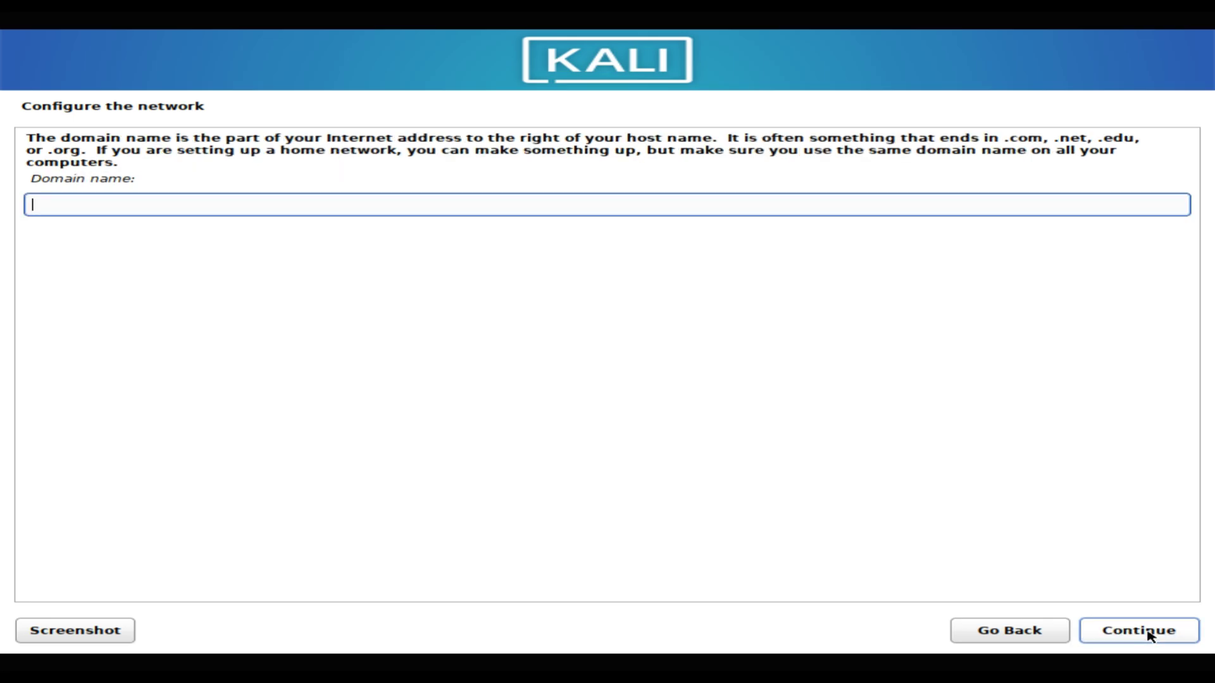
pyautogui.click(1149, 631)
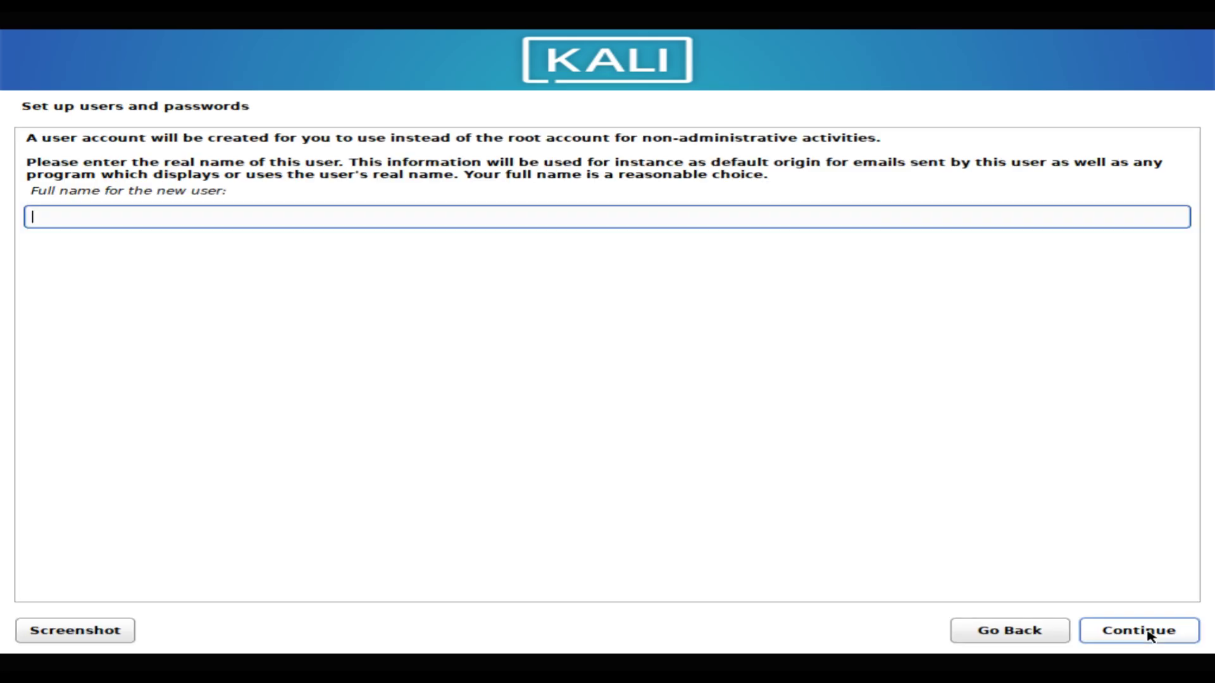
# Enter the new user's full name, accept the suggested username, and set a confirmed password
pyautogui.write('techsolutionz')
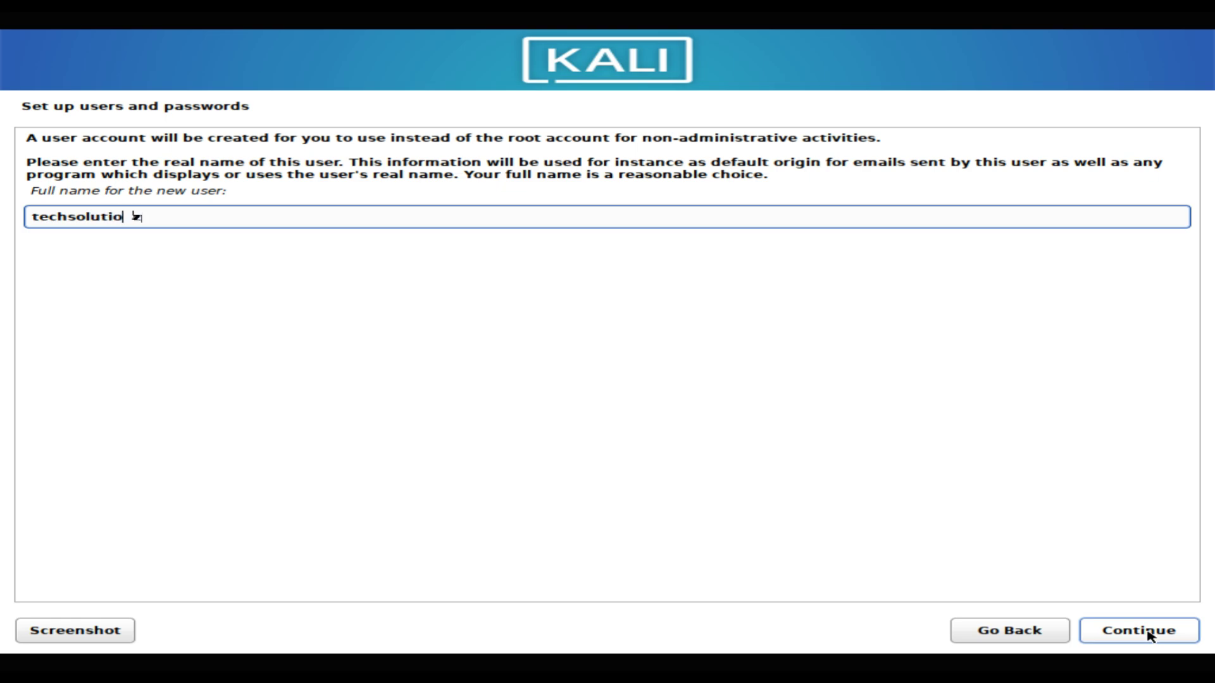
pyautogui.click(1149, 631)
pyautogui.click(1150, 635)
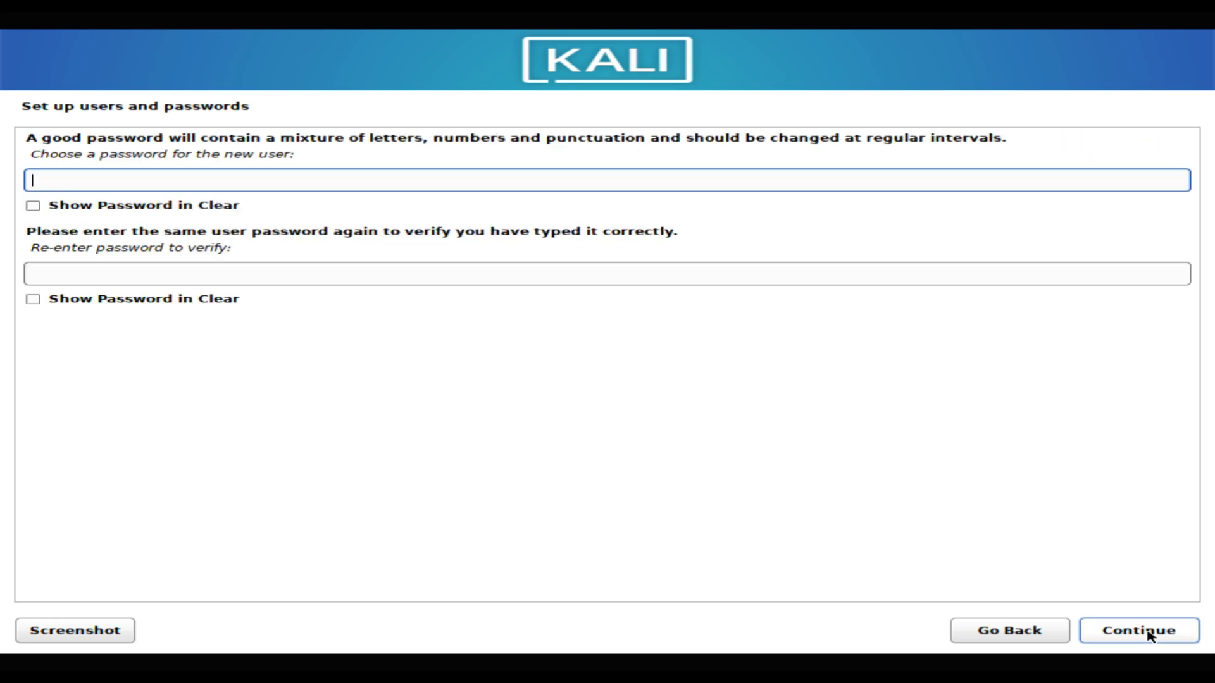
pyautogui.write('••••••')
pyautogui.press('Tab')
pyautogui.write('••••••')
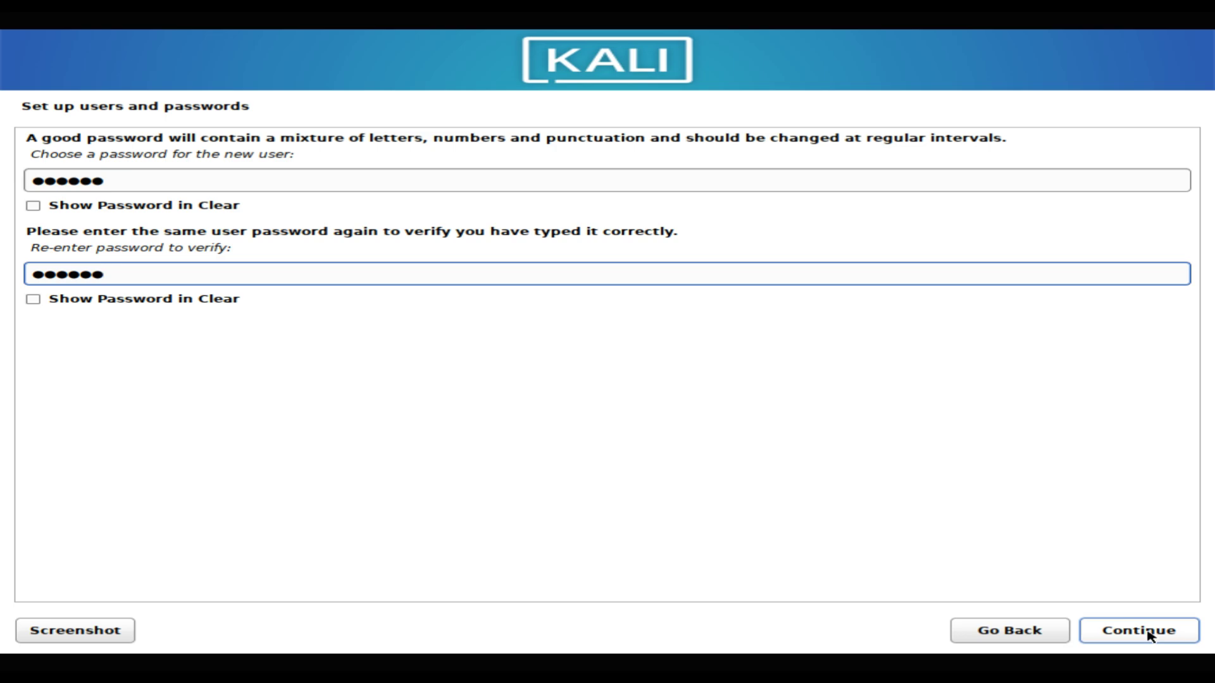
pyautogui.click(1150, 635)
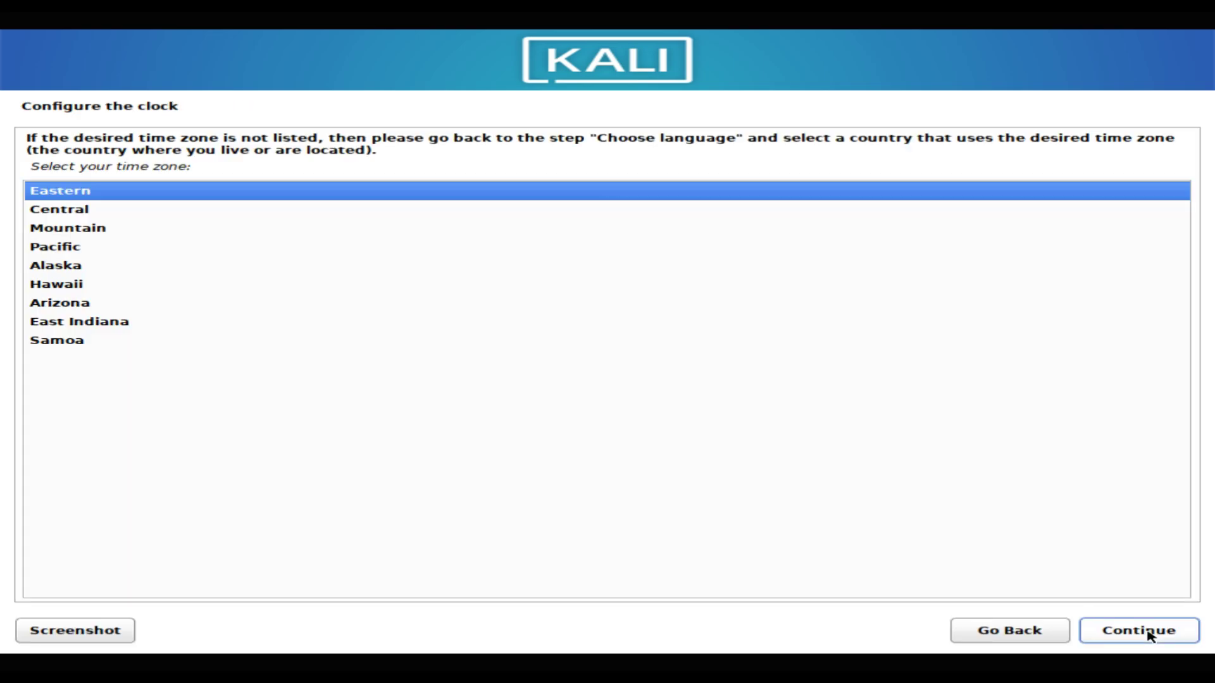
# Keep the Eastern time zone, choose Manual partitioning, and select the 274.9 GB sda disk
pyautogui.click(1150, 635)
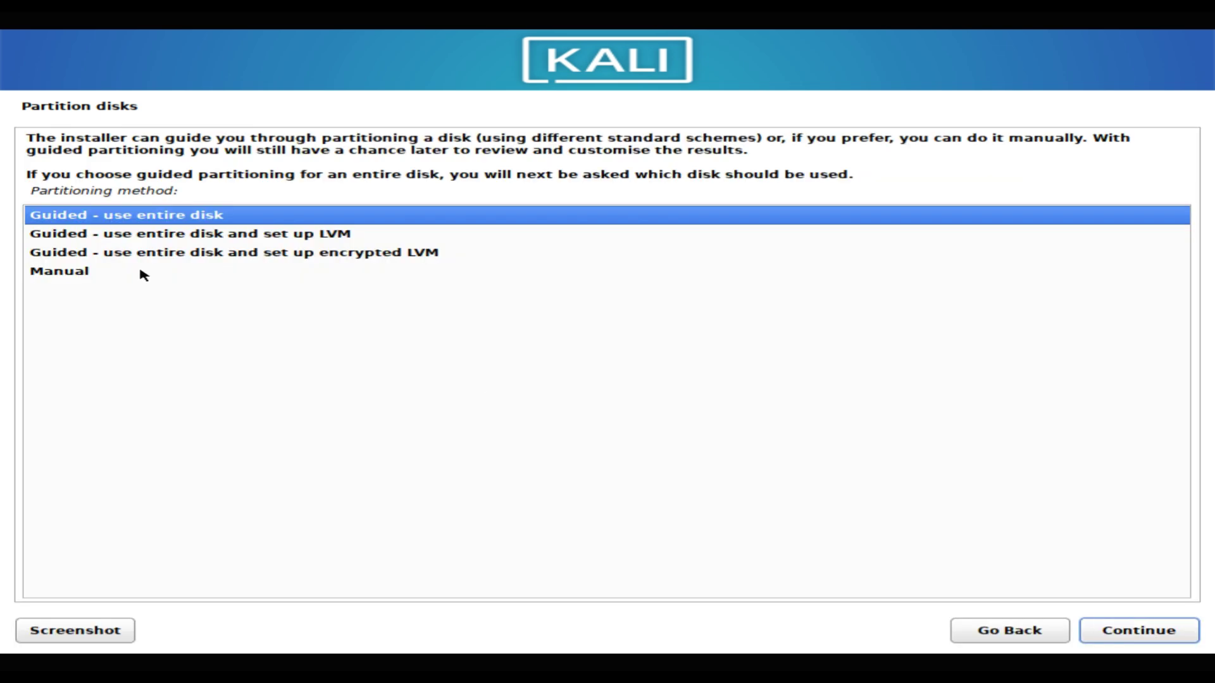
pyautogui.click(100, 275)
pyautogui.click(1171, 641)
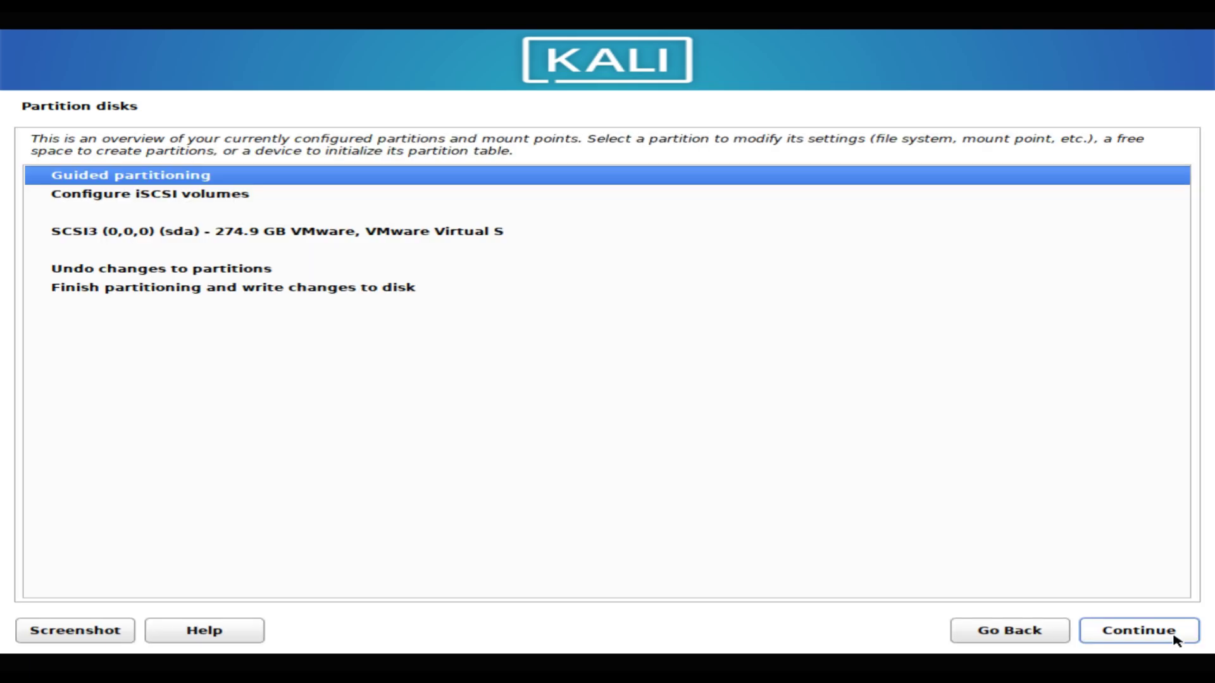
pyautogui.click(402, 232)
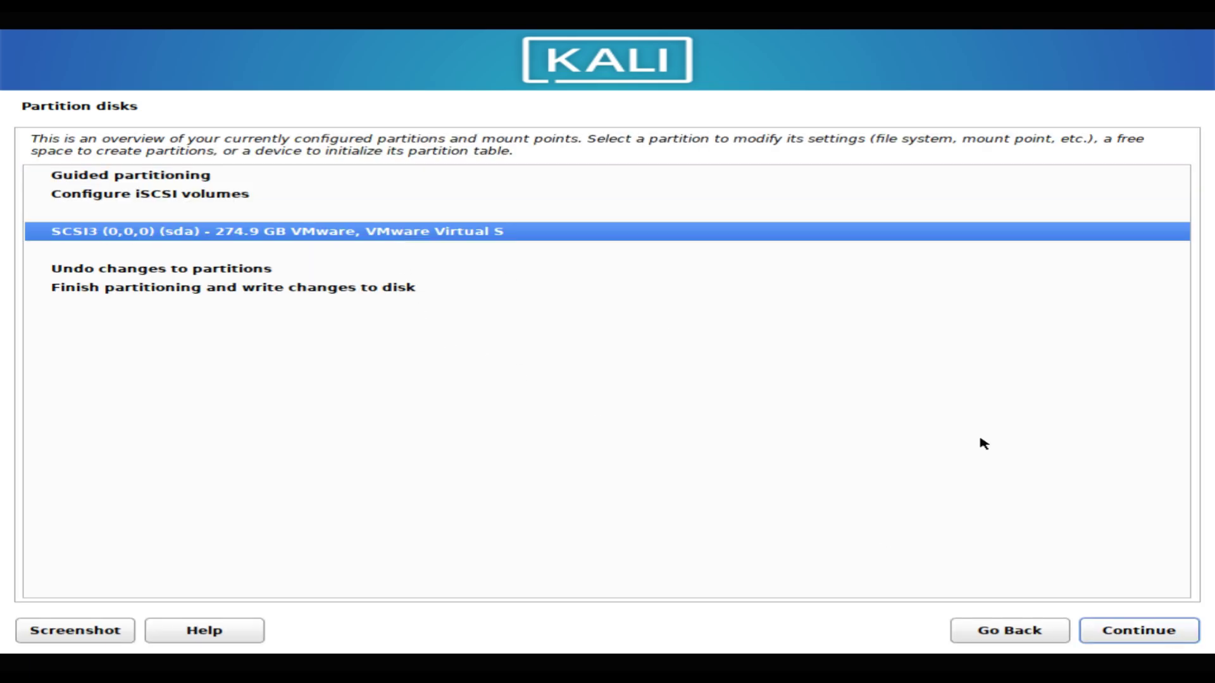
pyautogui.click(1150, 626)
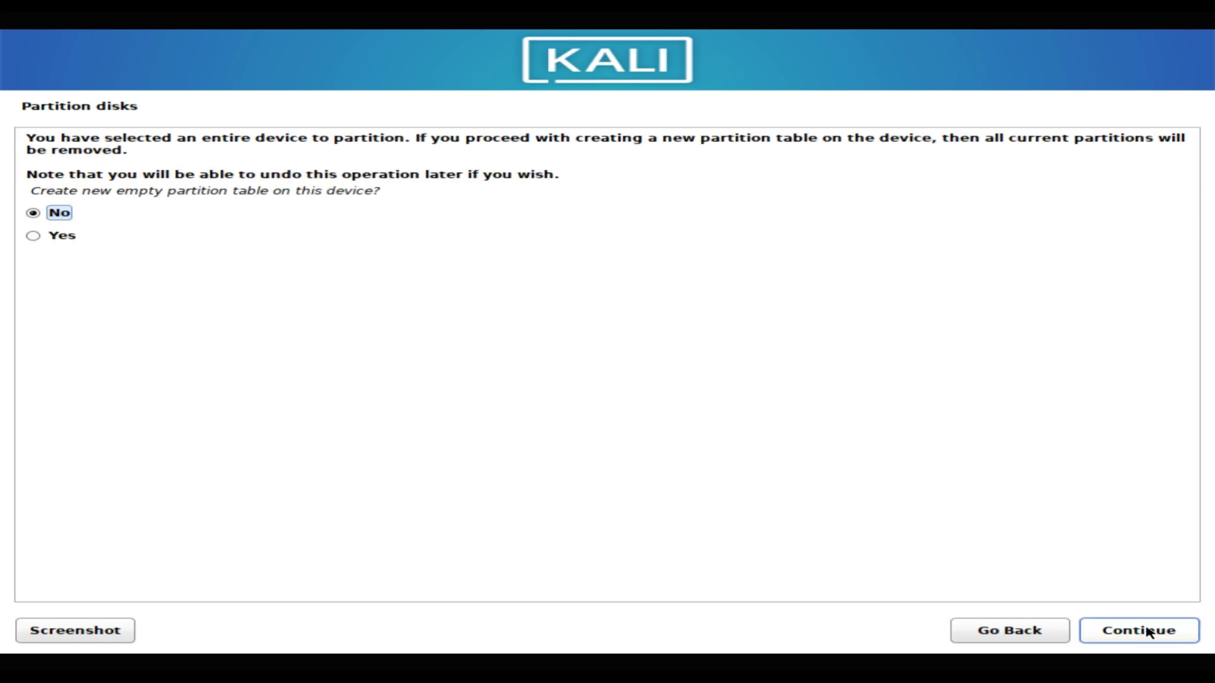
# Create a new partition table on sda and a 1GB partition at the beginning
pyautogui.click(44, 238)
pyautogui.click(1165, 635)
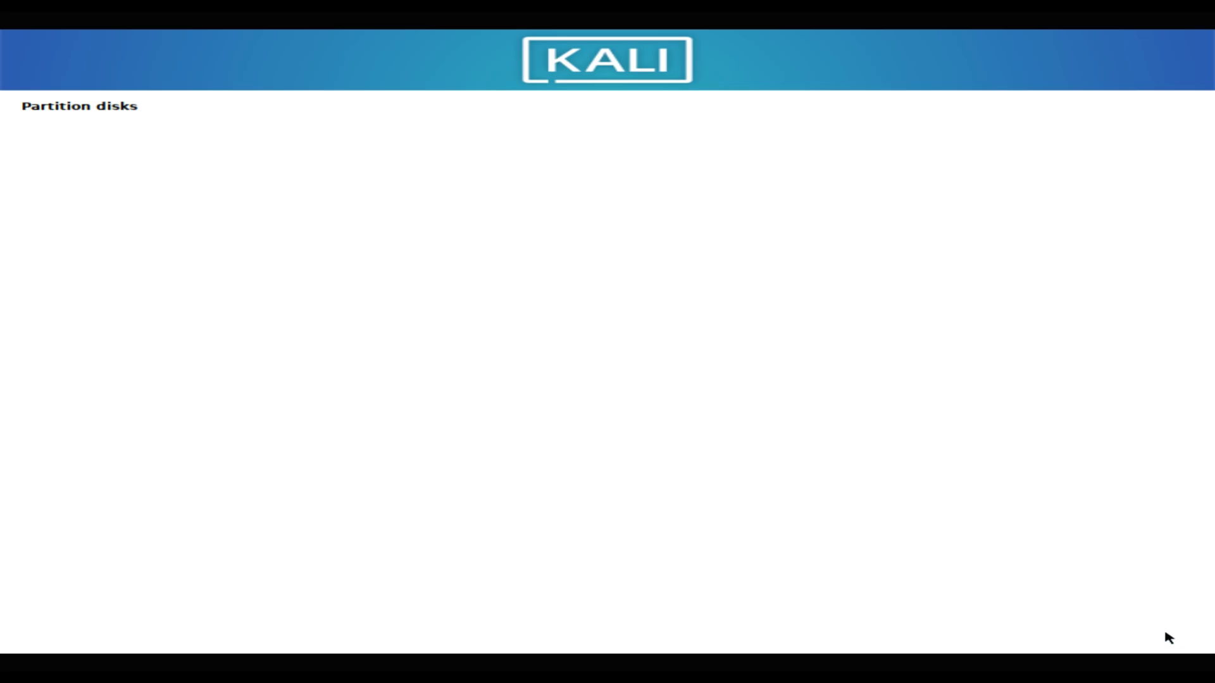
pyautogui.click(446, 312)
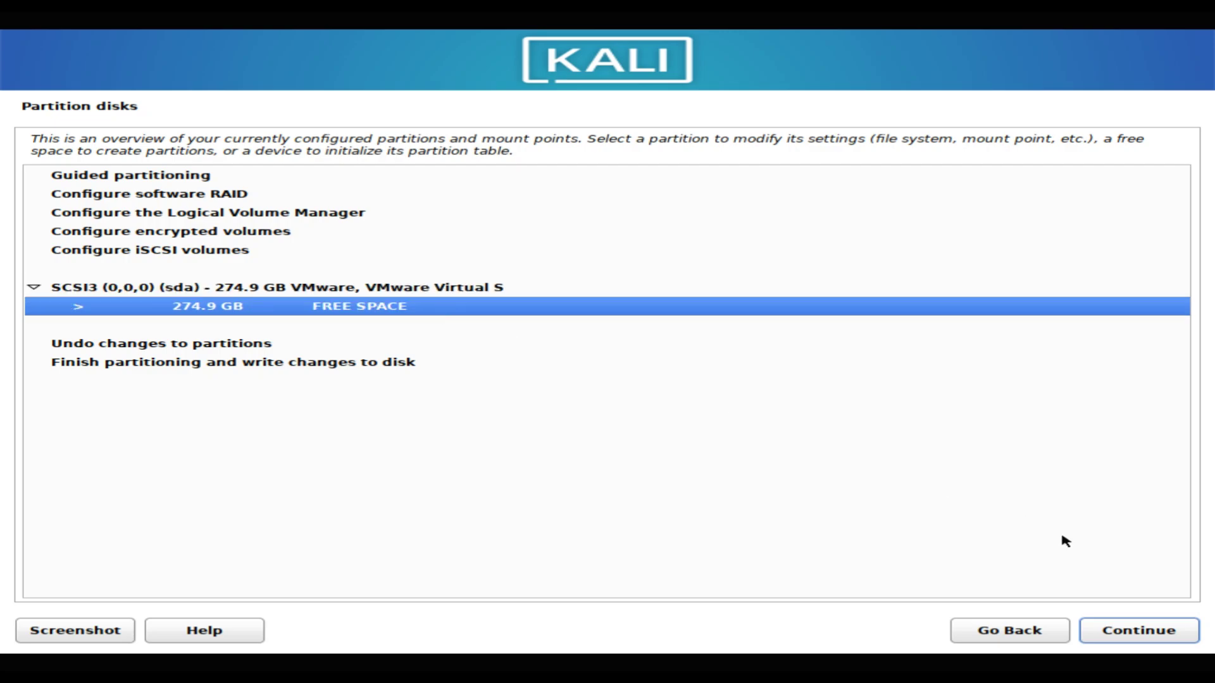
pyautogui.click(1120, 635)
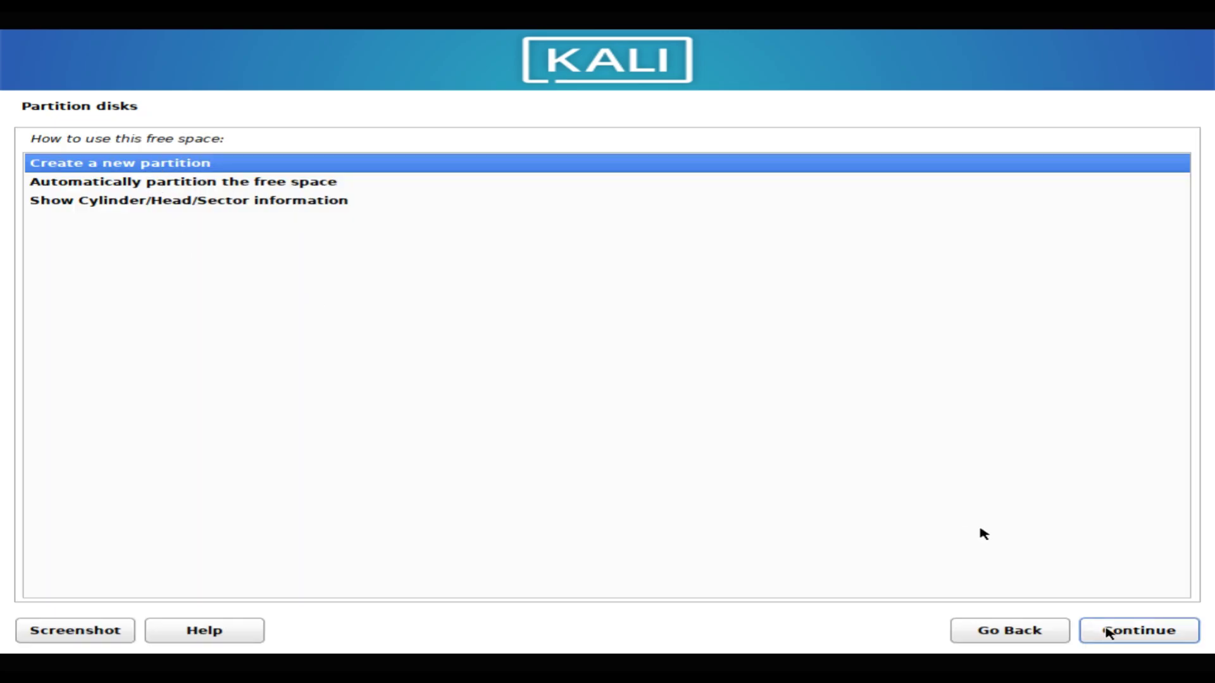
pyautogui.click(1107, 632)
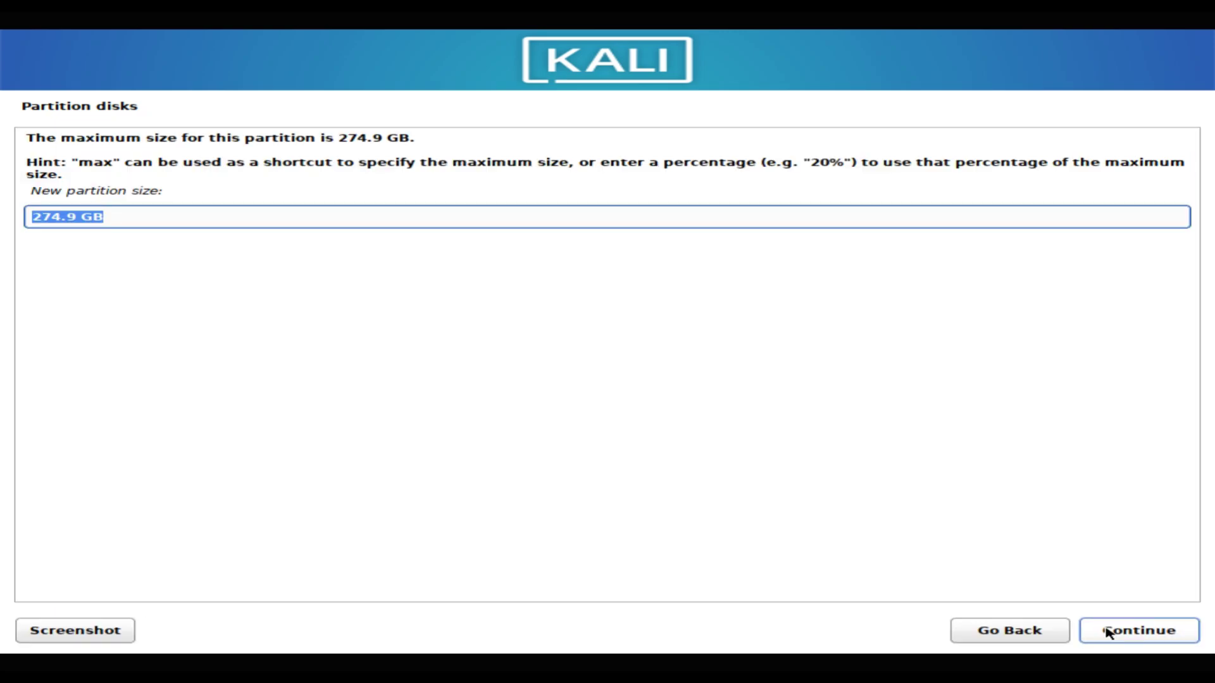
pyautogui.write('1GB')
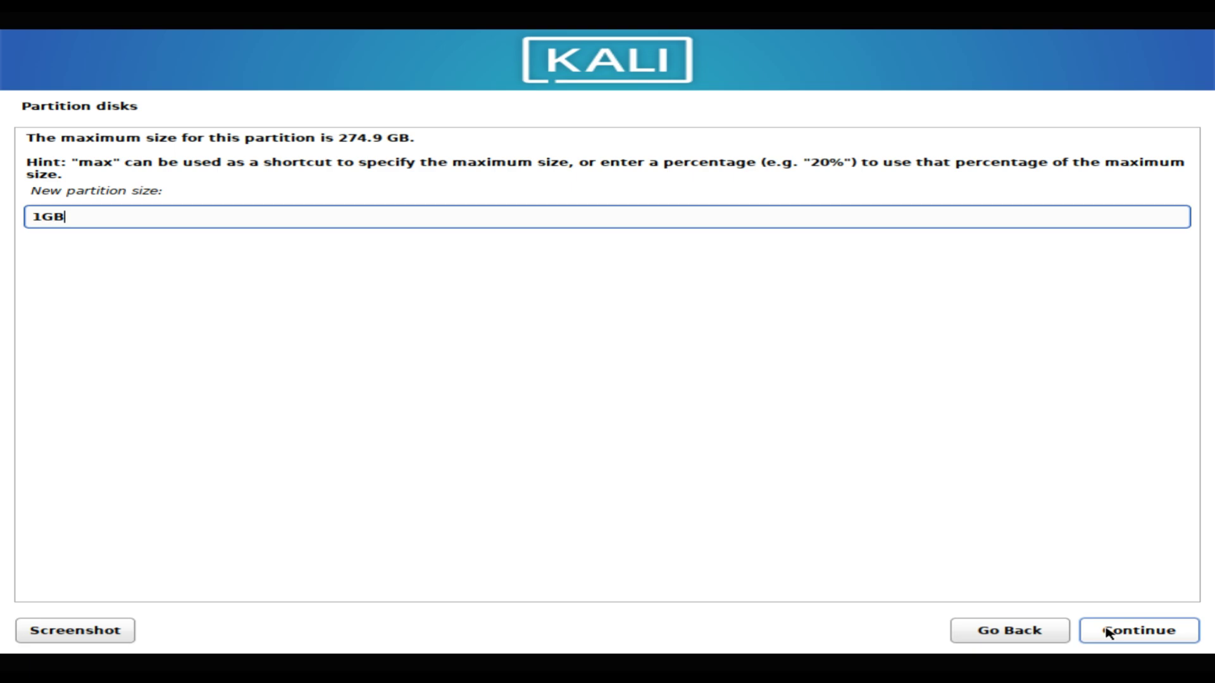
pyautogui.click(1107, 633)
pyautogui.click(1168, 638)
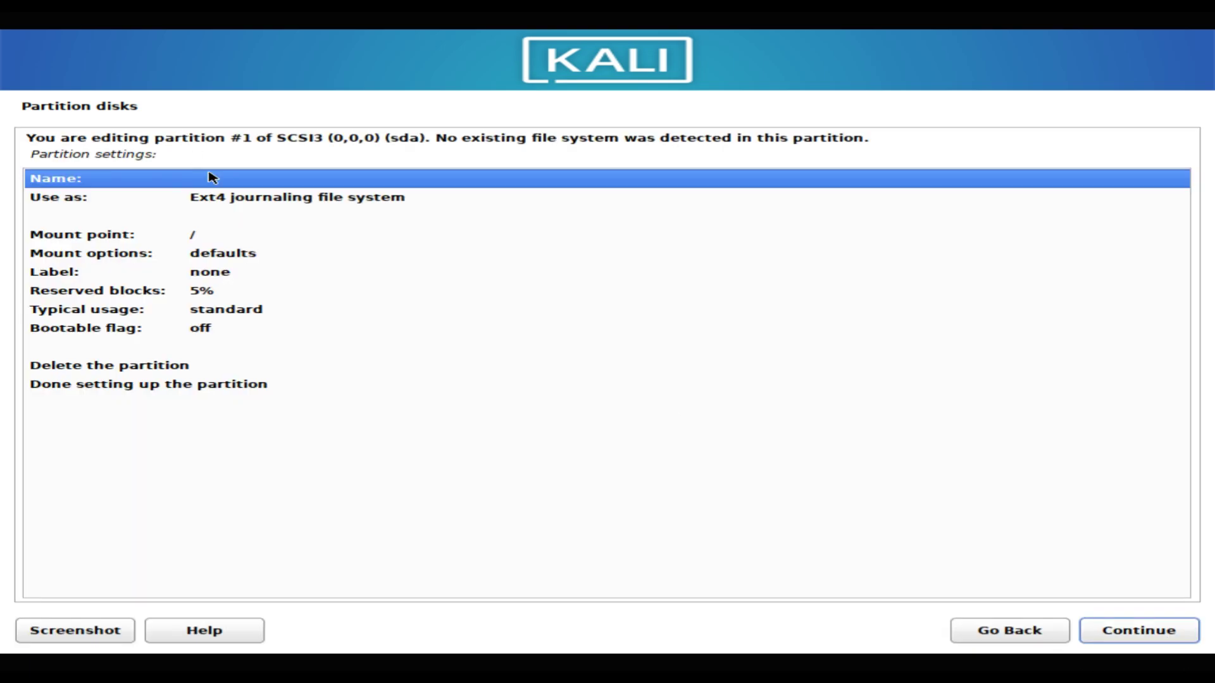
# Use the 1GB partition as an EFI System Partition and finish its setup
pyautogui.doubleClick(223, 200)
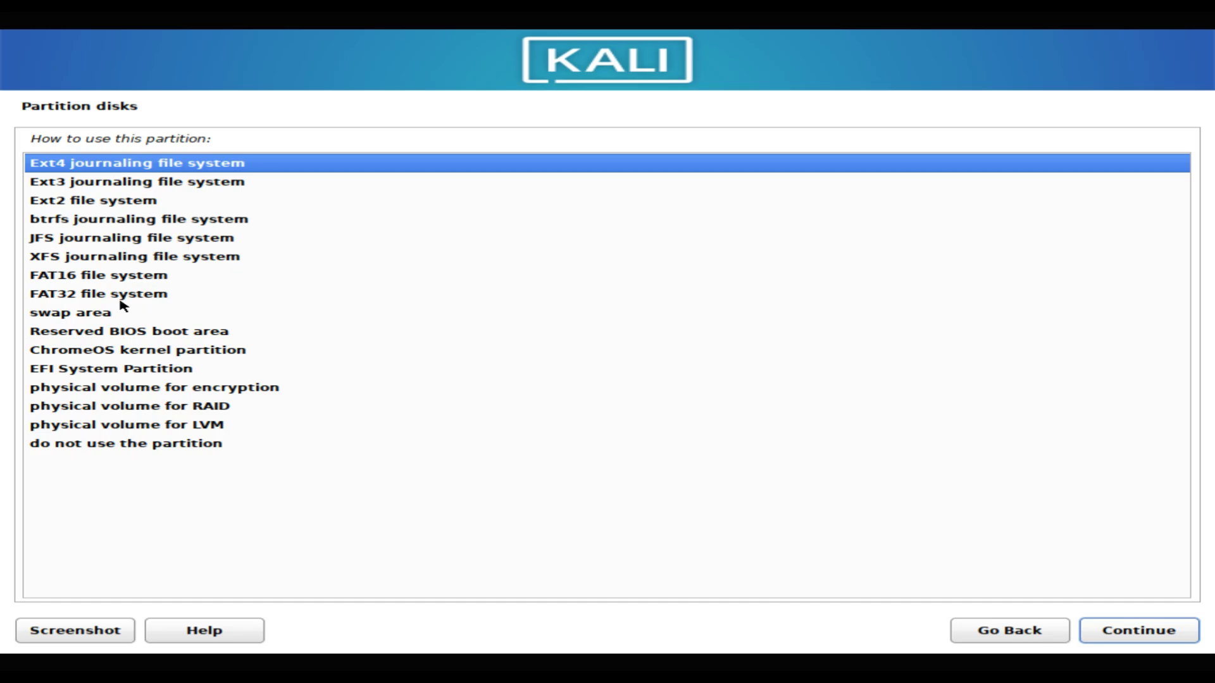
pyautogui.doubleClick(105, 369)
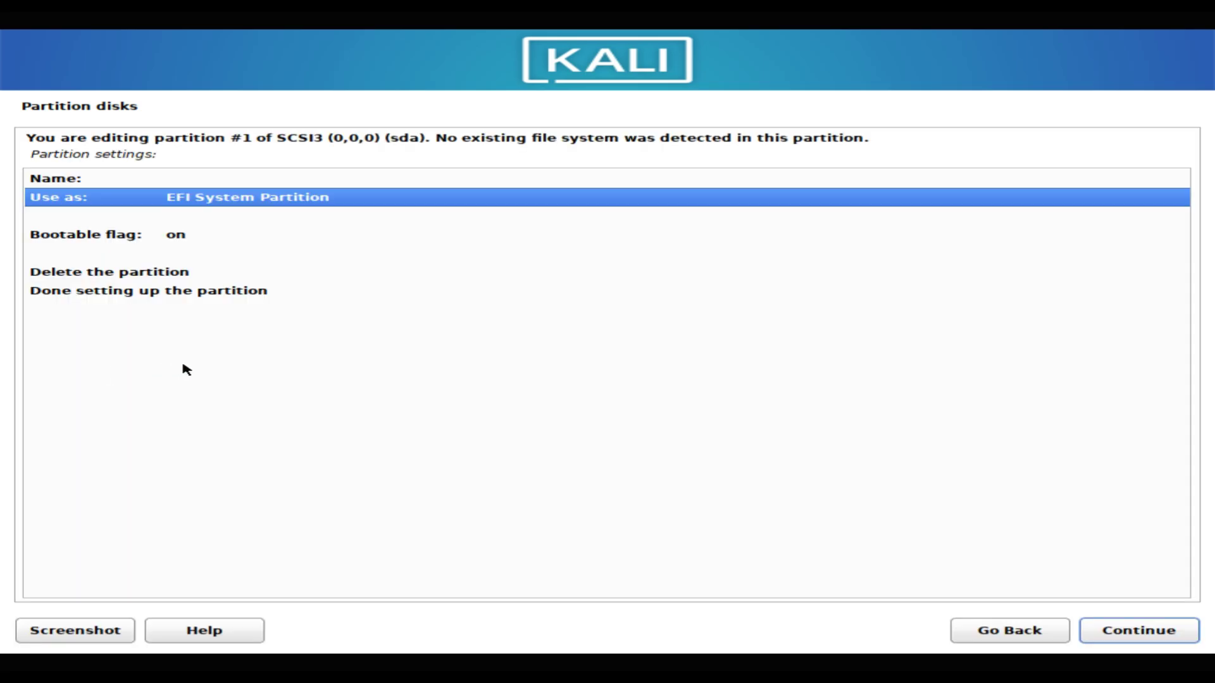
pyautogui.click(255, 298)
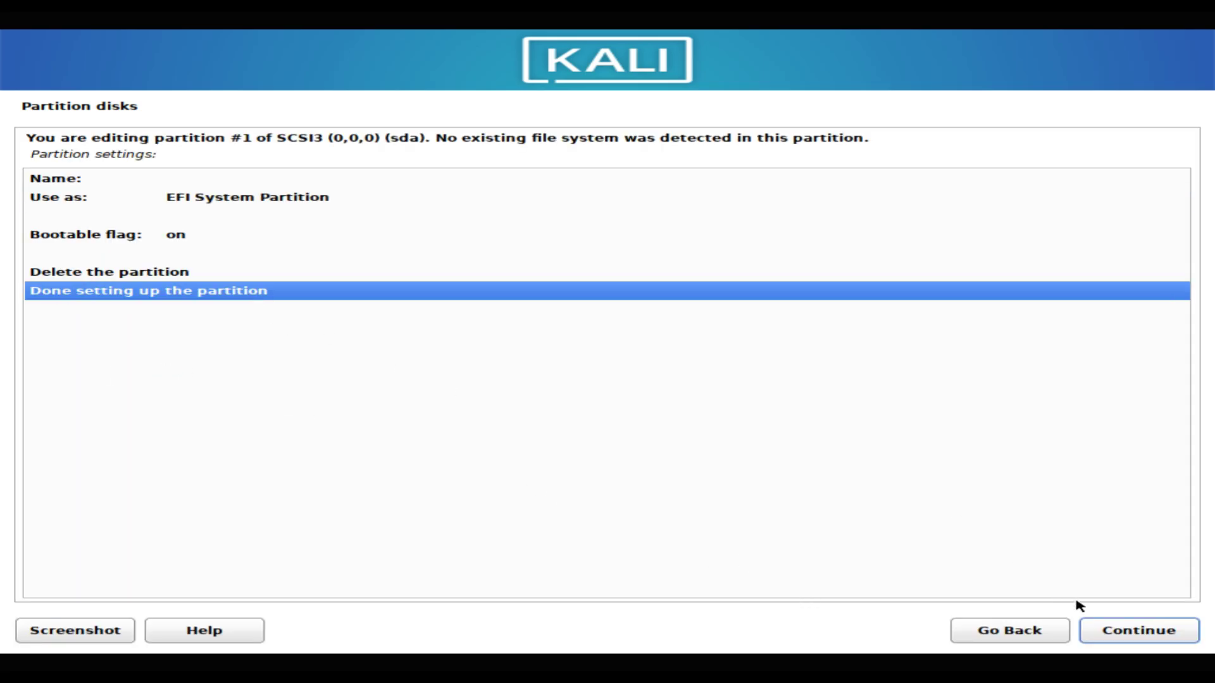
pyautogui.click(1085, 628)
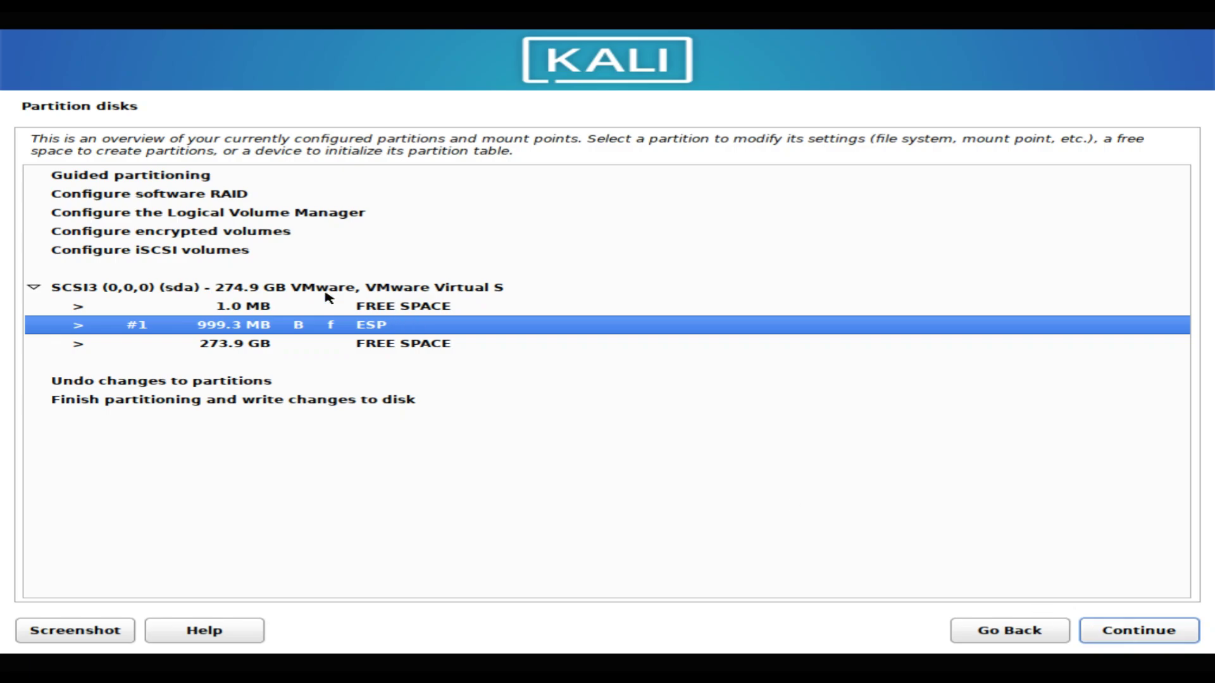
# Begin a new partition in the remaining 273.9 GB free space
pyautogui.click(338, 345)
pyautogui.click(1108, 631)
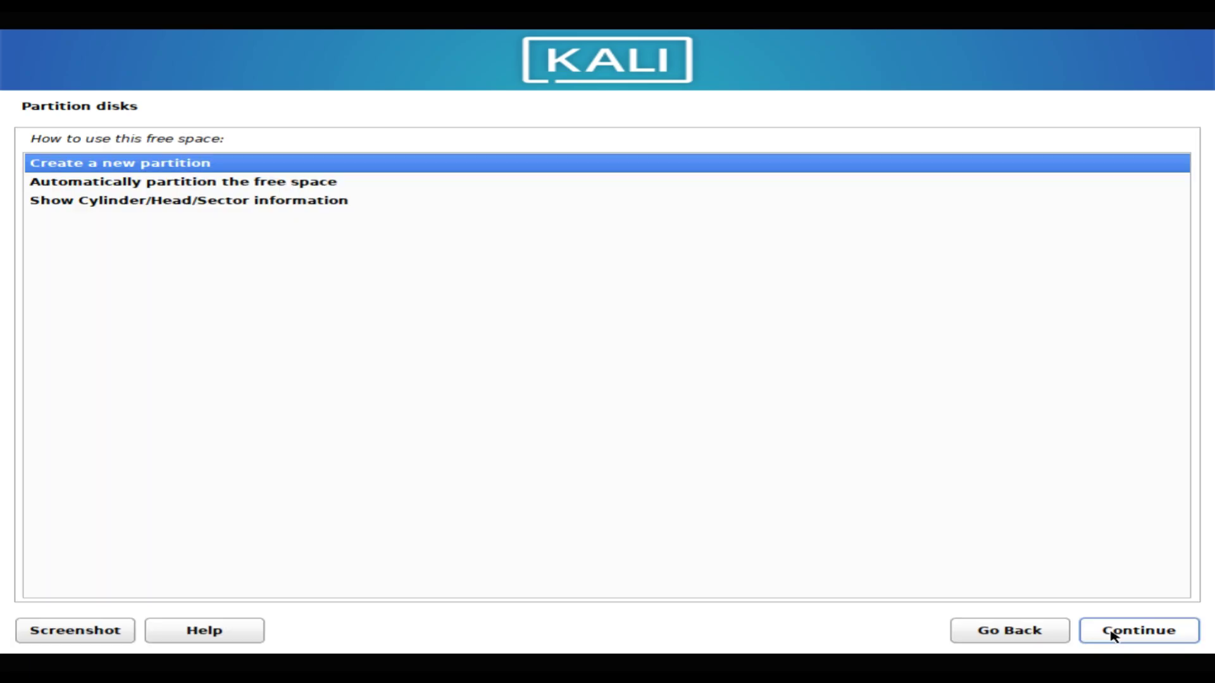
pyautogui.click(1101, 631)
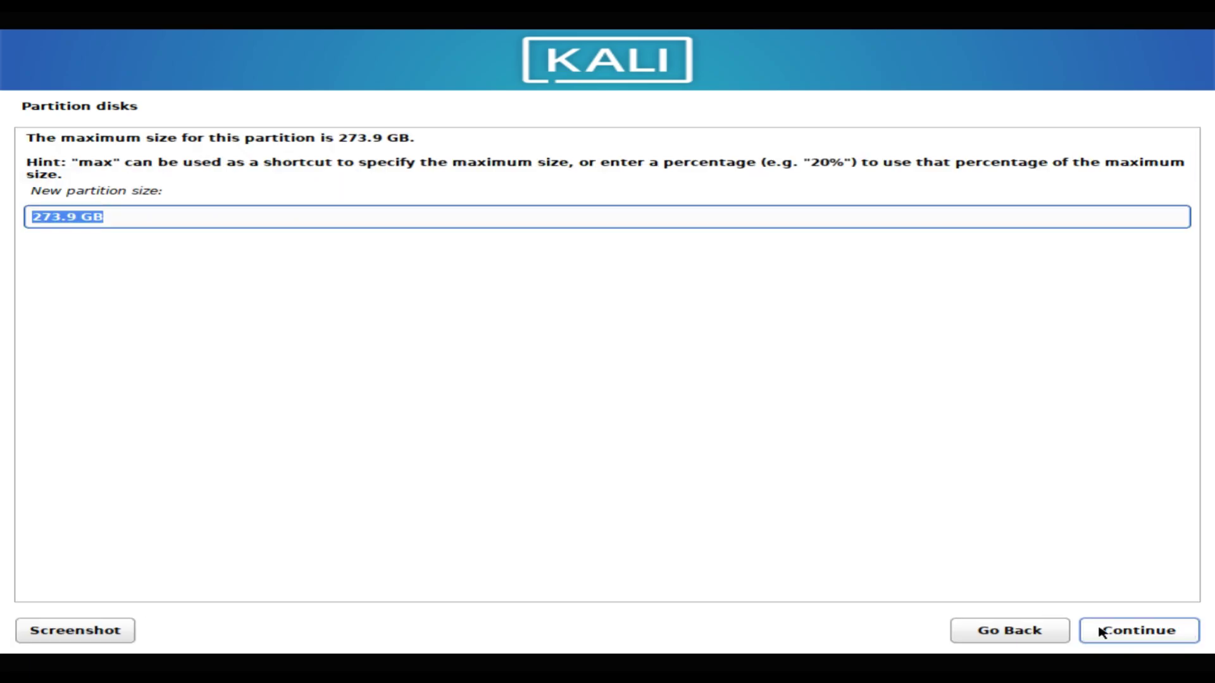
# Create an 8GB swap partition at the beginning, then select the remaining 265.9 GB free space
pyautogui.write('8')
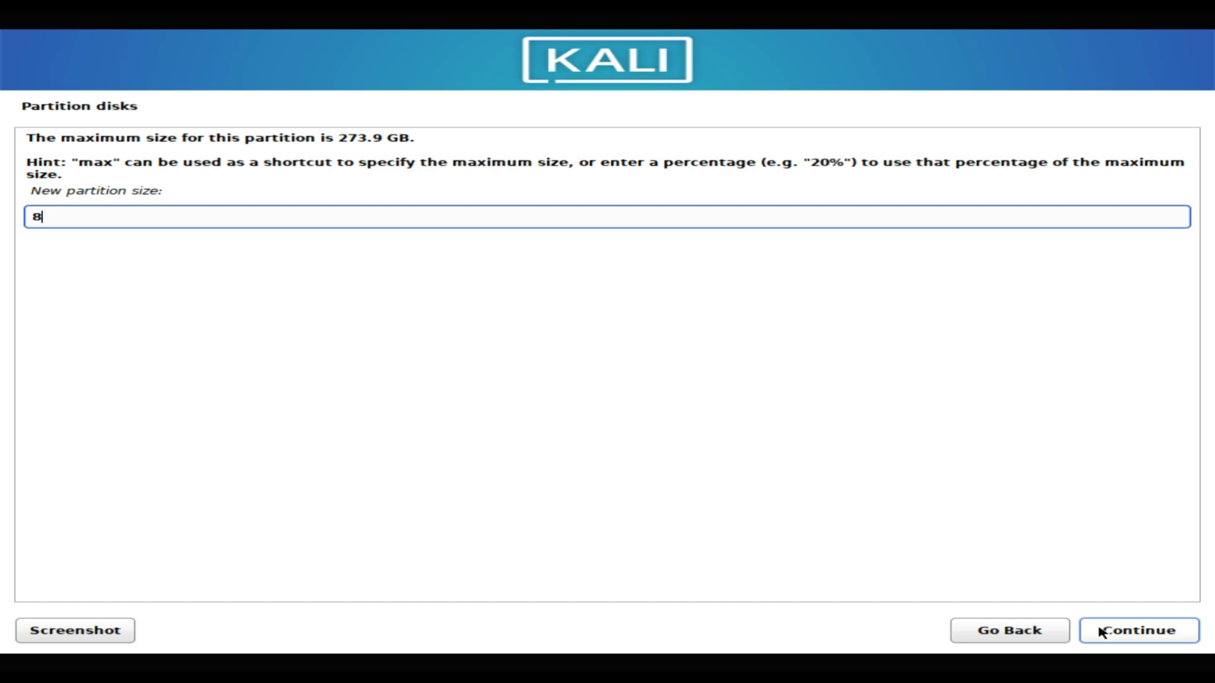
pyautogui.write('GB')
pyautogui.click(1101, 631)
pyautogui.click(1101, 631)
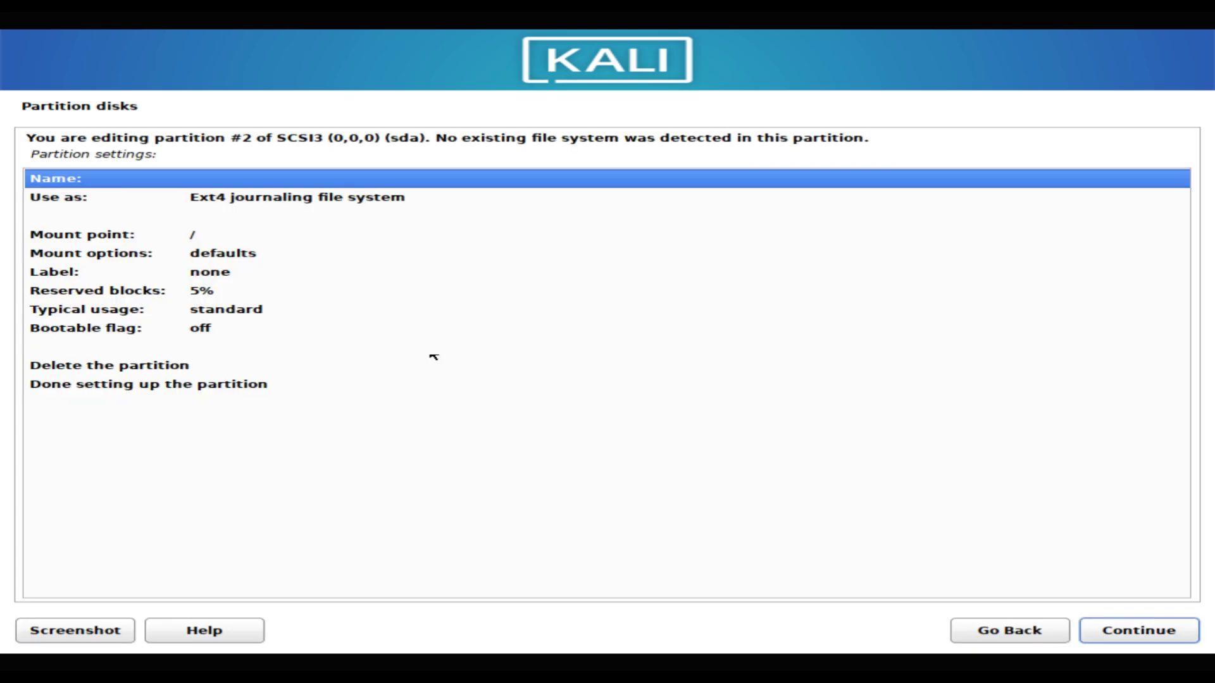
pyautogui.doubleClick(358, 200)
pyautogui.doubleClick(126, 315)
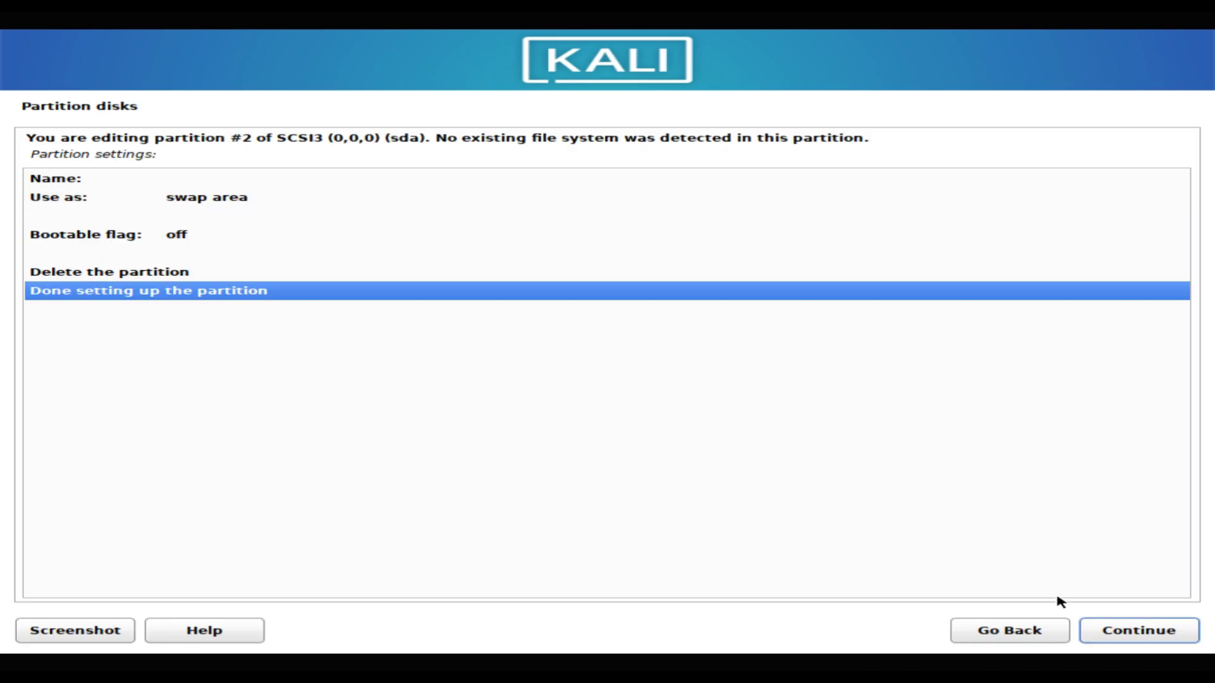
pyautogui.click(1095, 626)
pyautogui.click(463, 358)
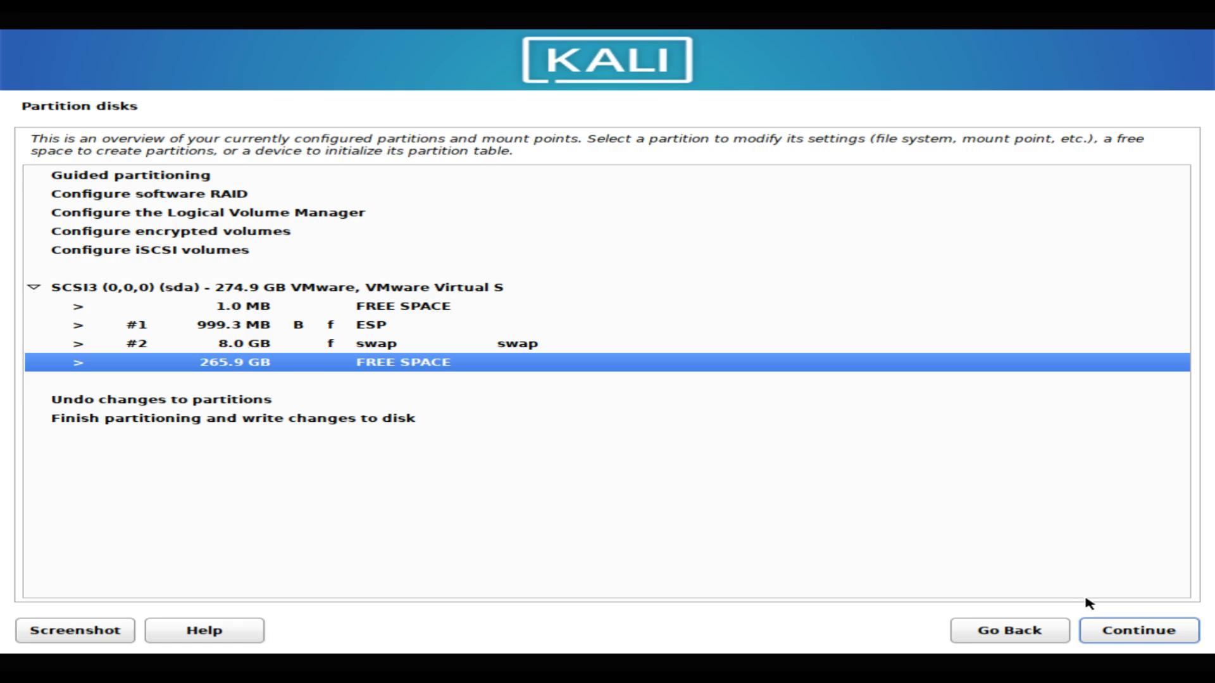
pyautogui.click(1107, 620)
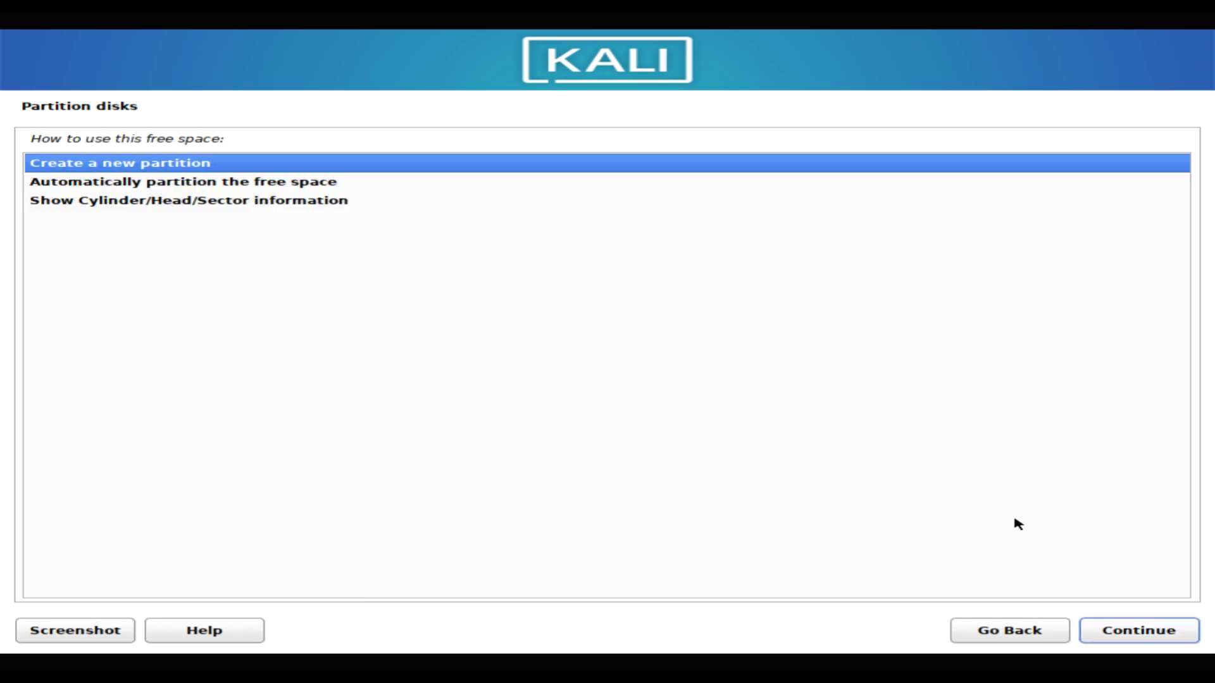
# Create a 150GB ext4 partition at the beginning with mount point /
pyautogui.click(1119, 626)
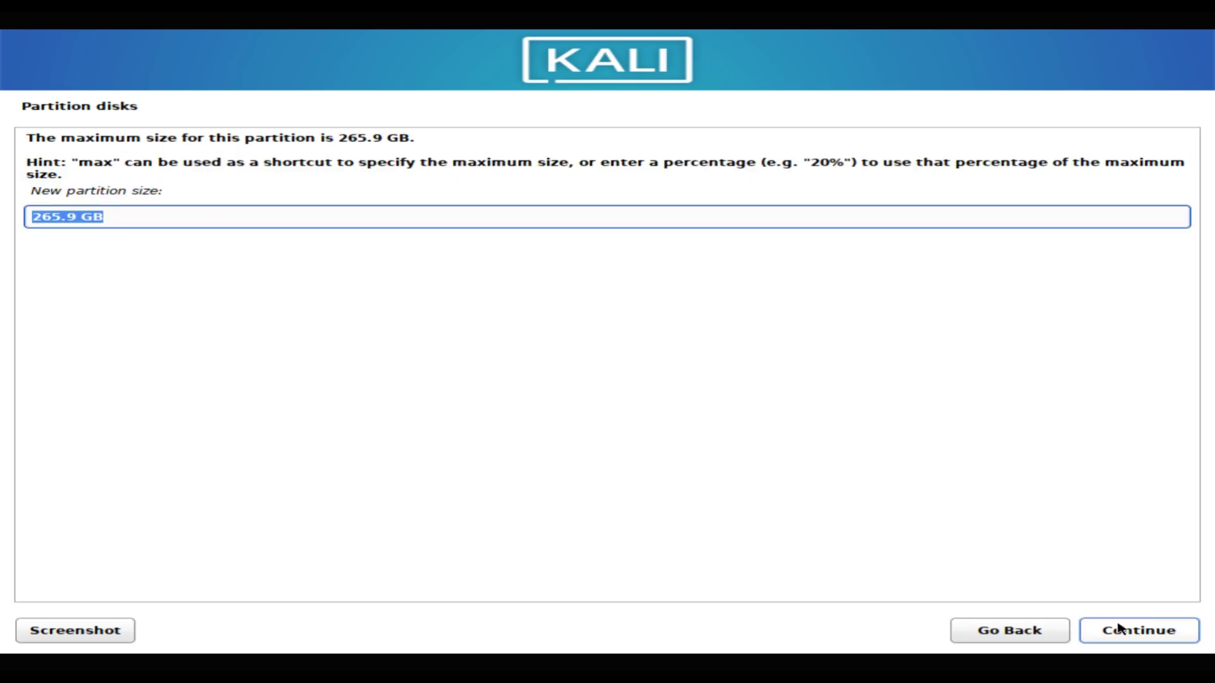
pyautogui.write('1')
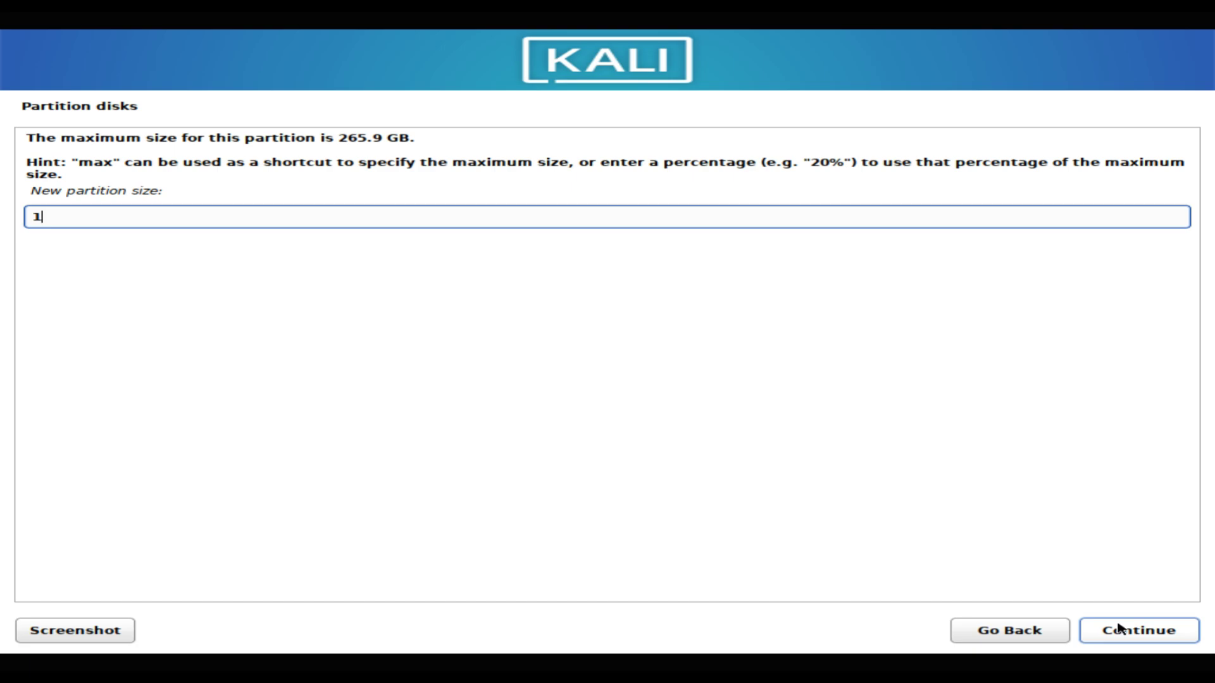
pyautogui.write('50GB')
pyautogui.click(1119, 630)
pyautogui.click(1119, 629)
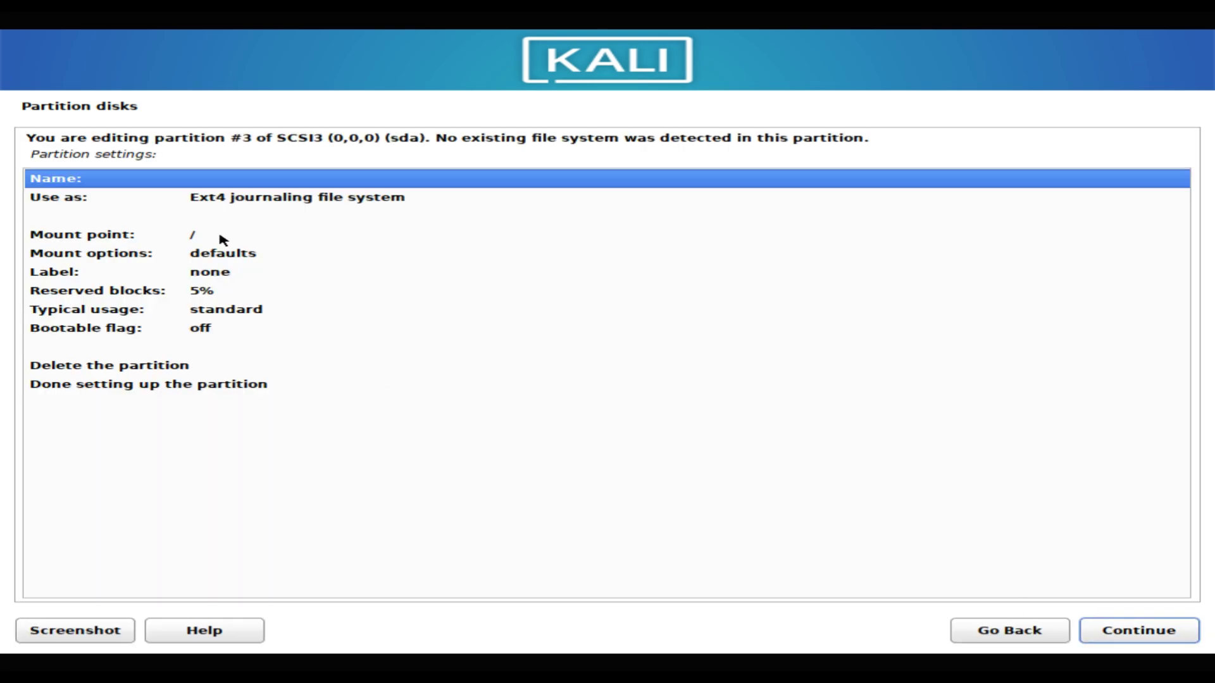
pyautogui.click(292, 201)
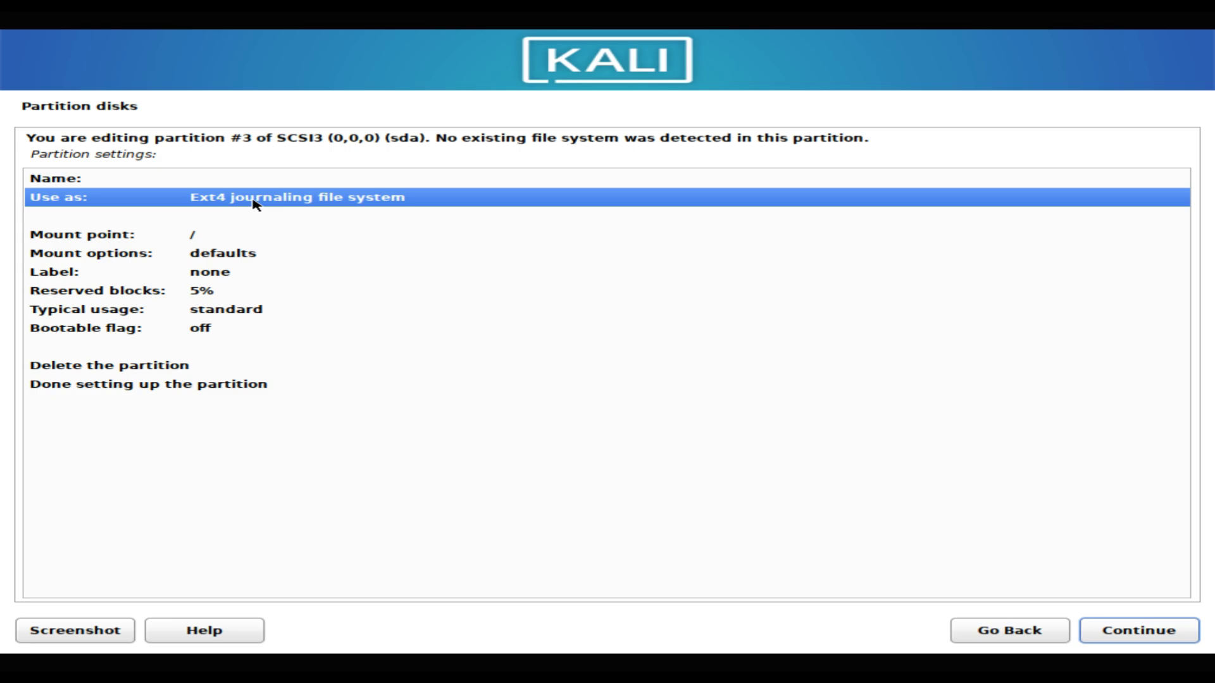
pyautogui.click(228, 236)
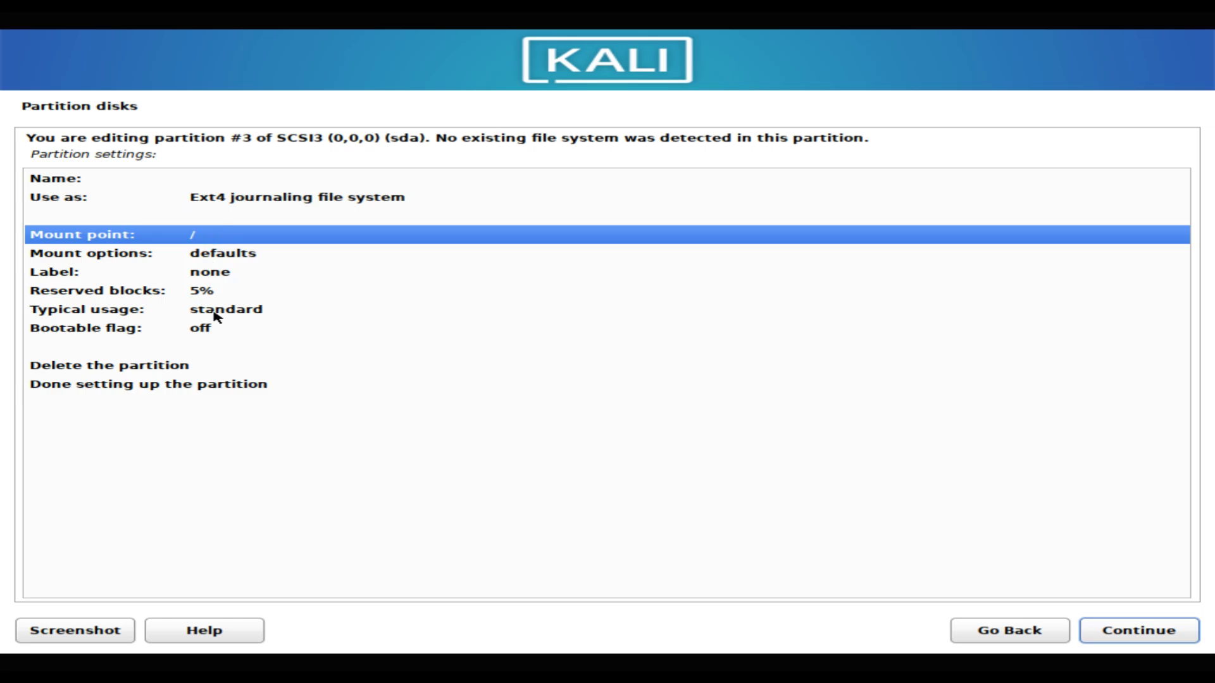
pyautogui.click(232, 385)
pyautogui.click(1142, 636)
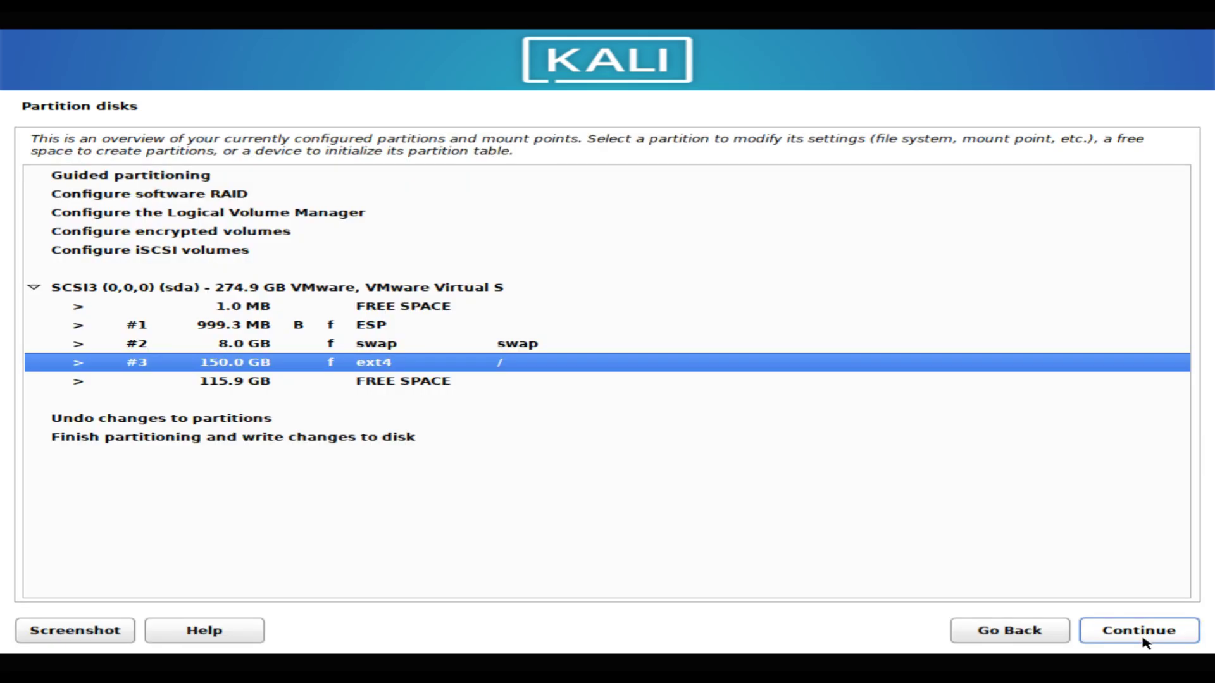
pyautogui.click(460, 383)
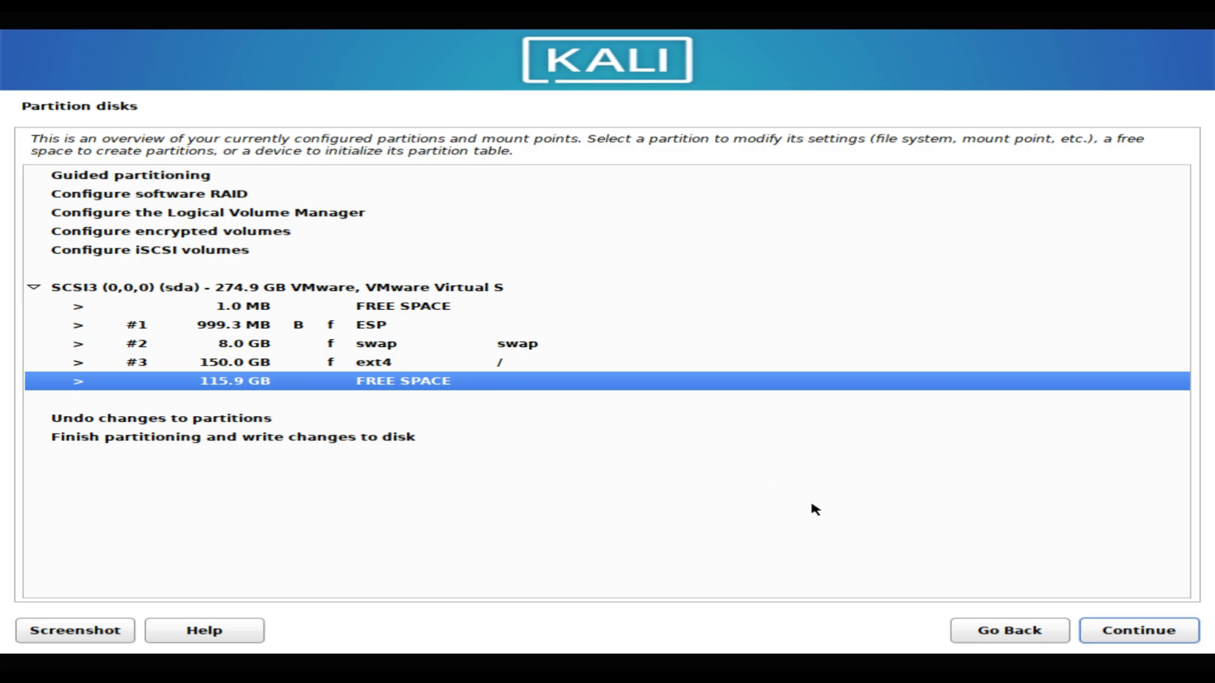
# Use all 115.9 GB for partition #4 as ext4 with mount point /home
pyautogui.click(1115, 632)
pyautogui.click(1117, 635)
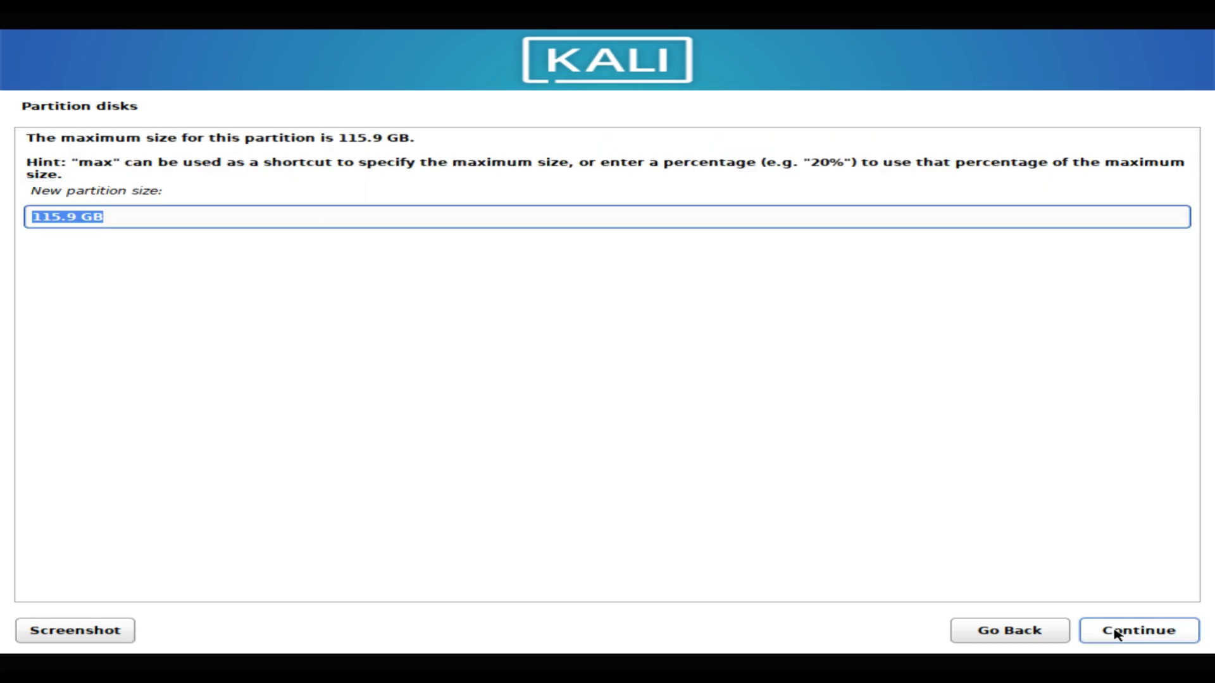
pyautogui.click(1116, 635)
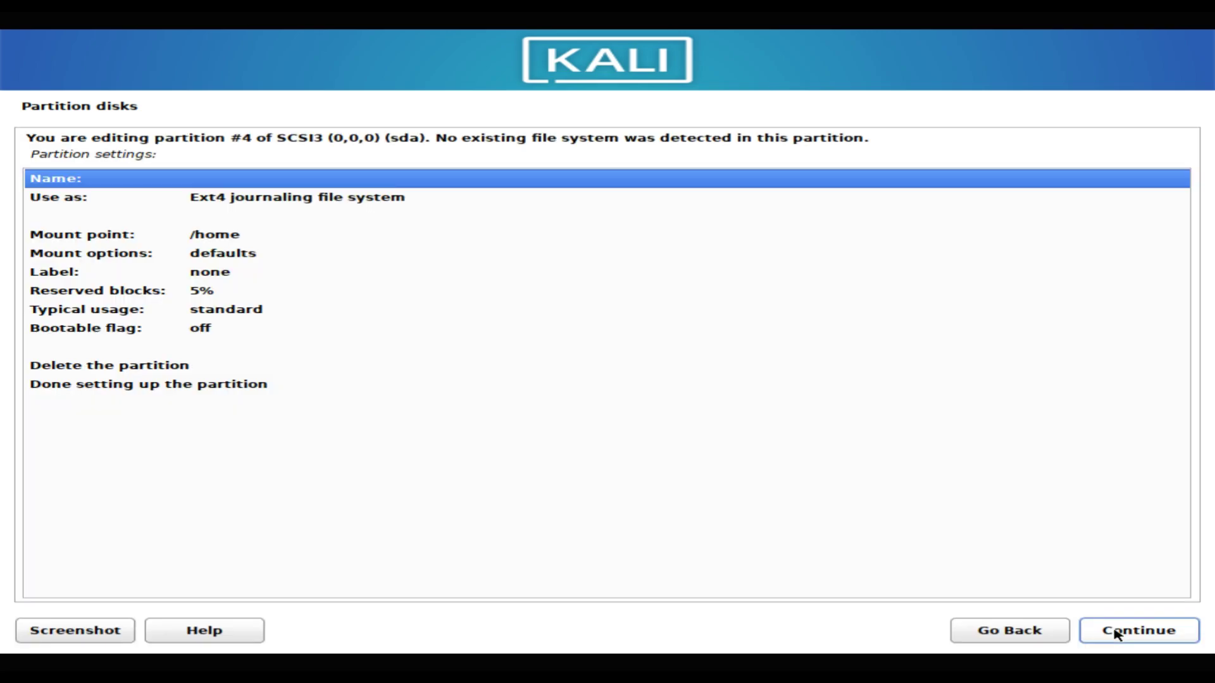
pyautogui.click(415, 201)
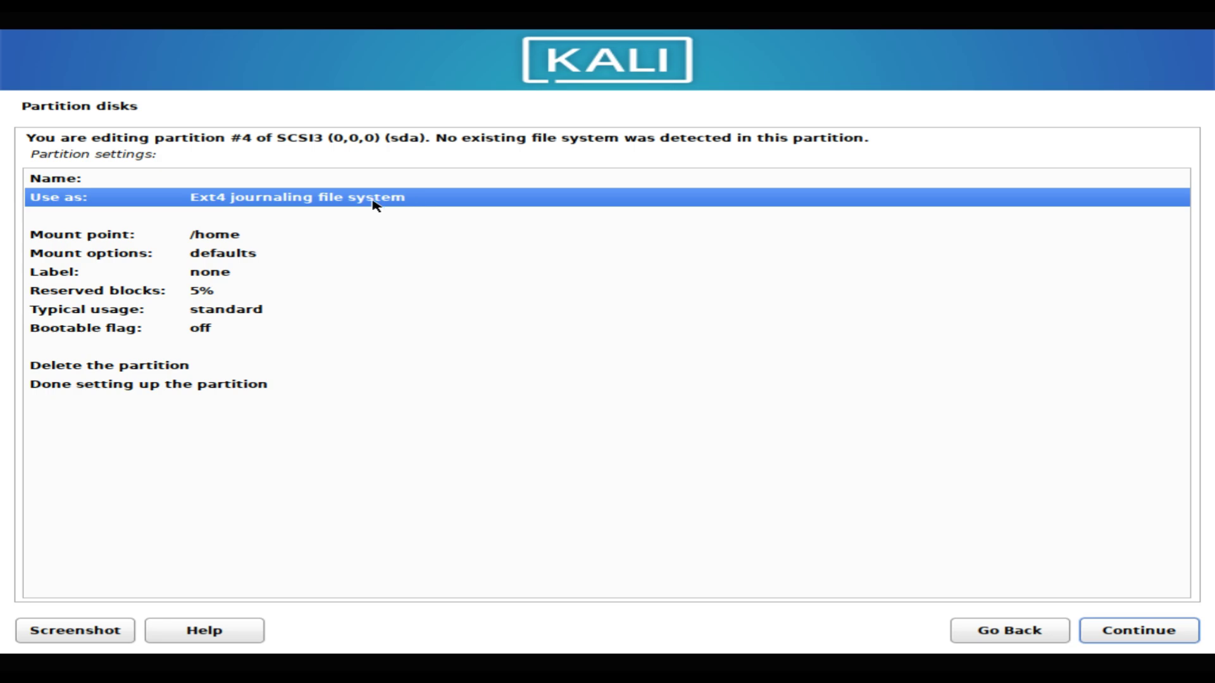
pyautogui.click(223, 241)
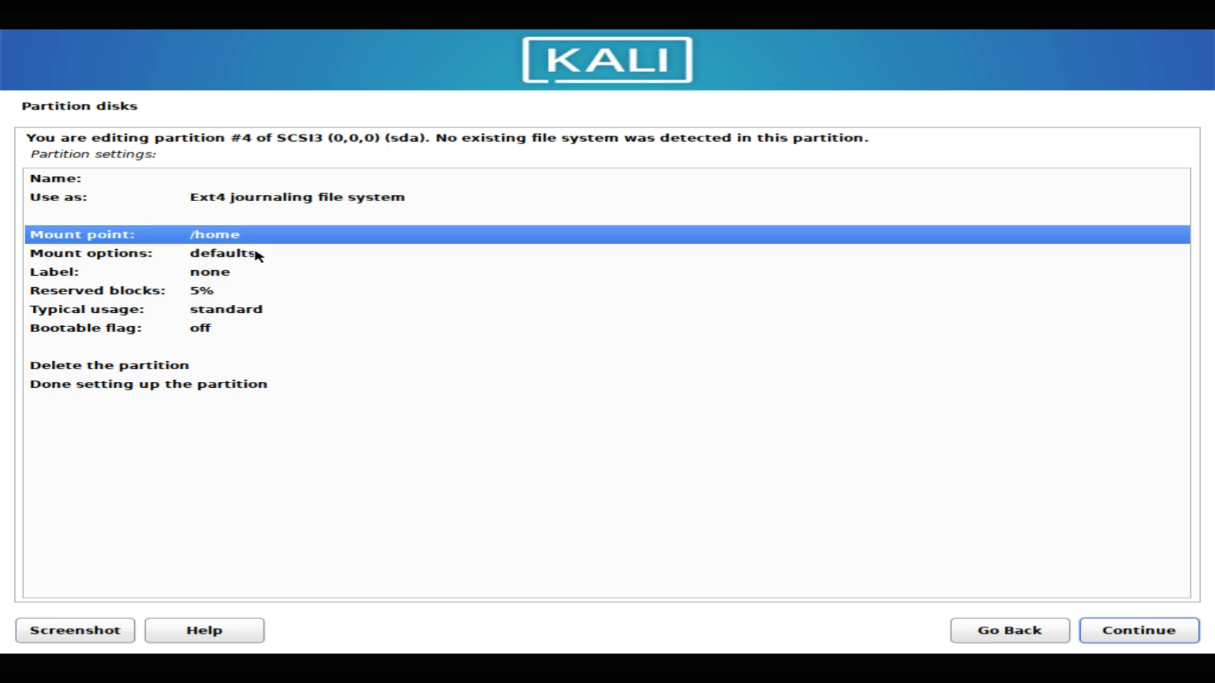
pyautogui.click(1151, 627)
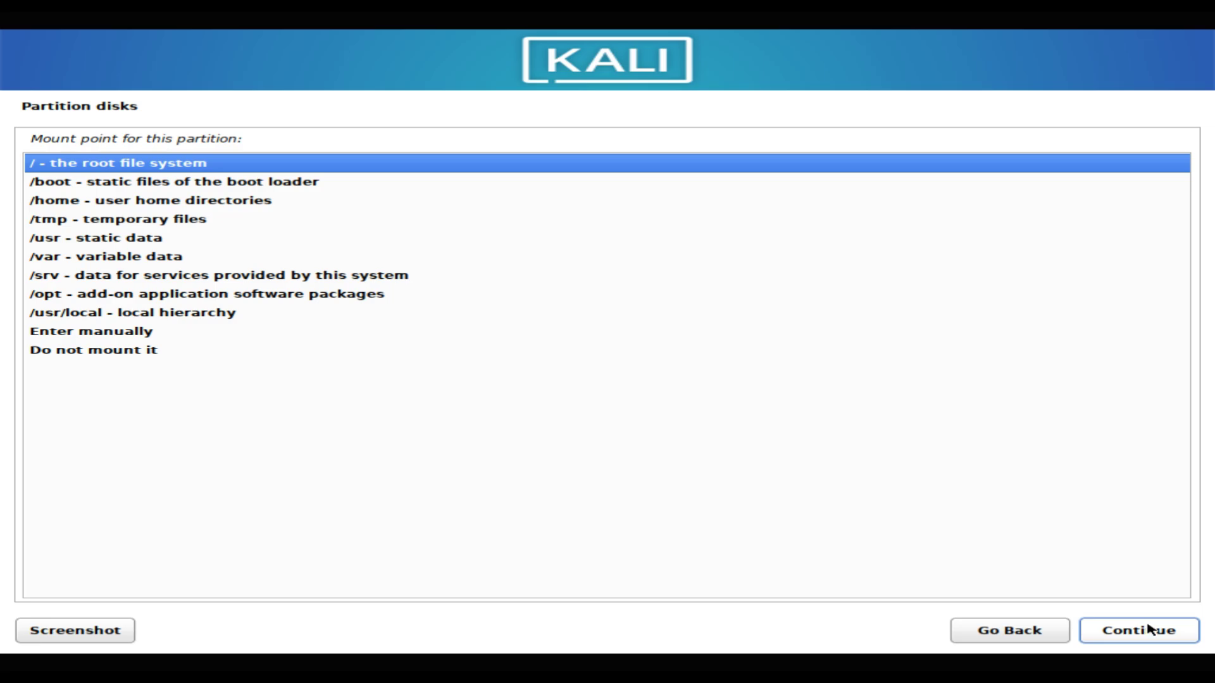
pyautogui.click(1055, 632)
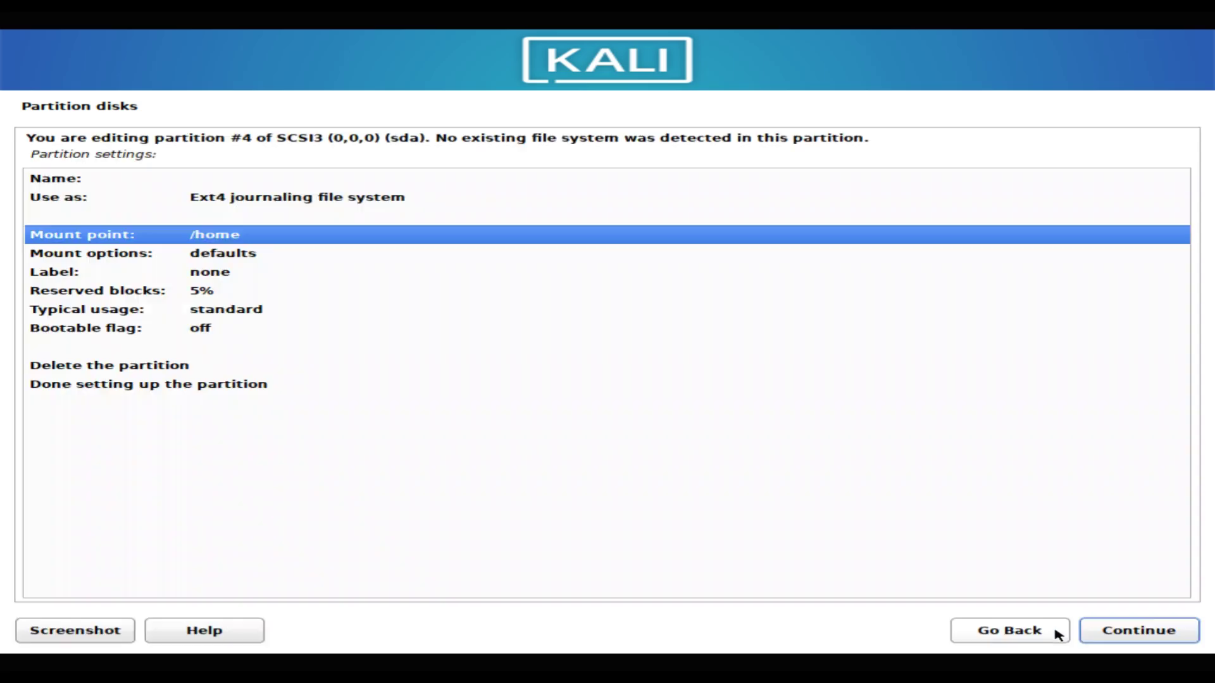
pyautogui.click(235, 384)
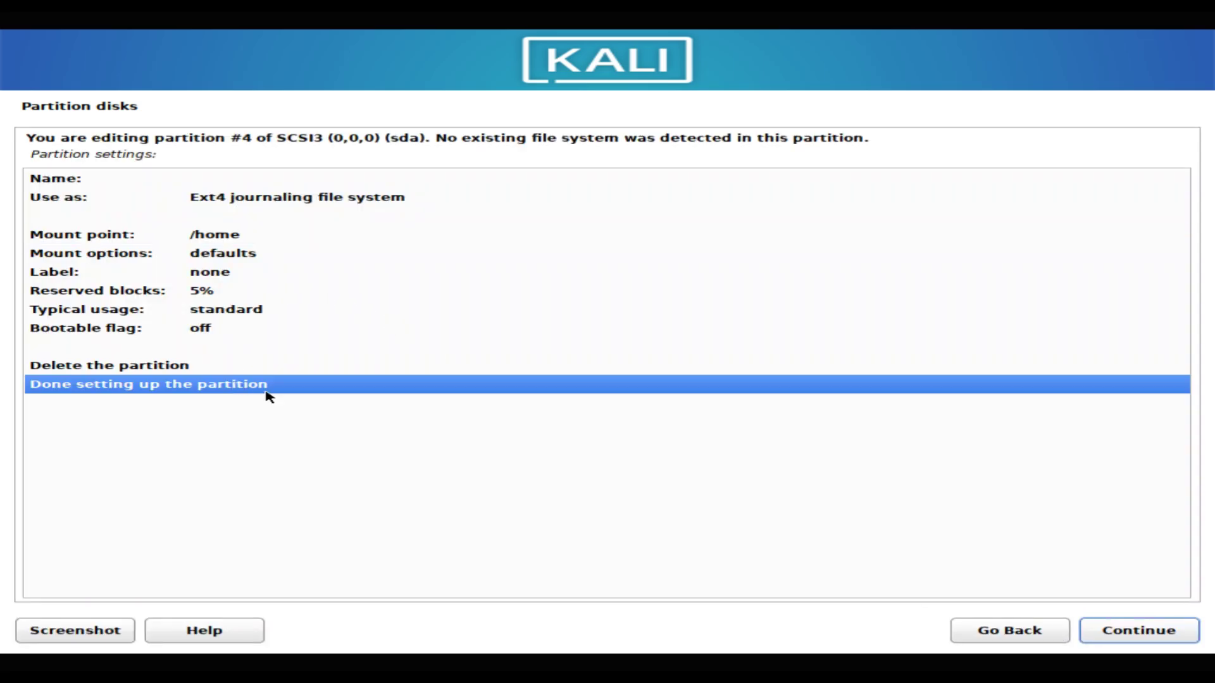
pyautogui.click(1139, 632)
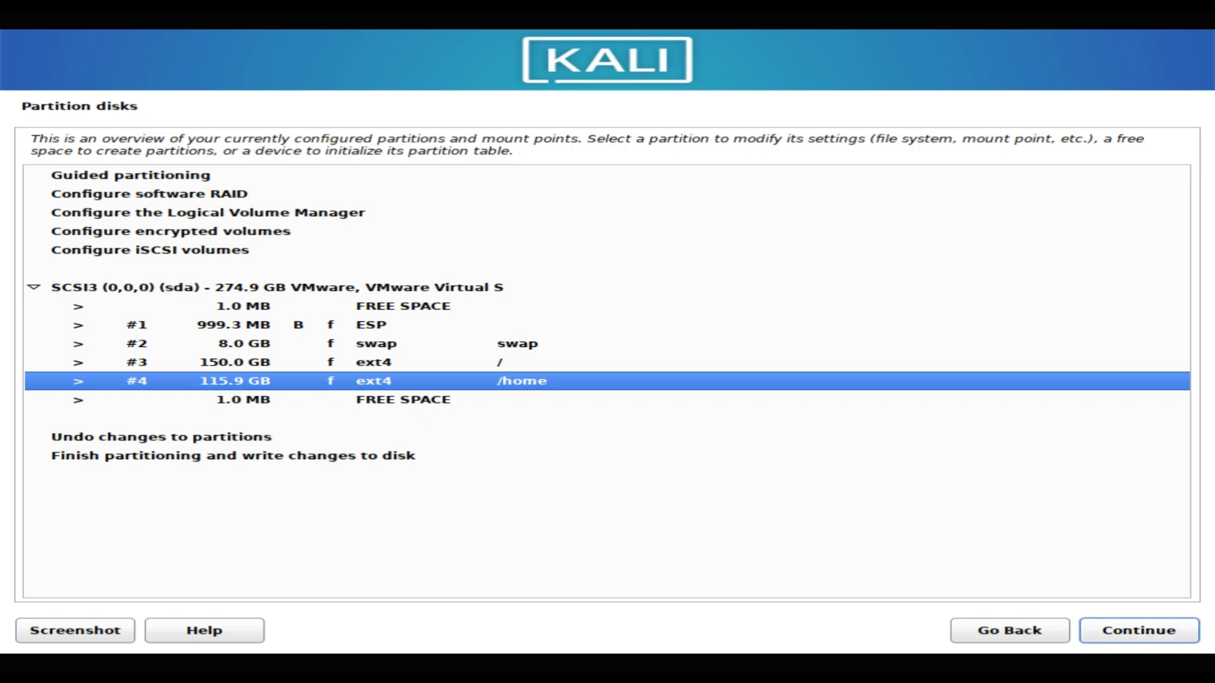
# Finish partitioning and answer Yes to write the changes to disk
pyautogui.click(367, 455)
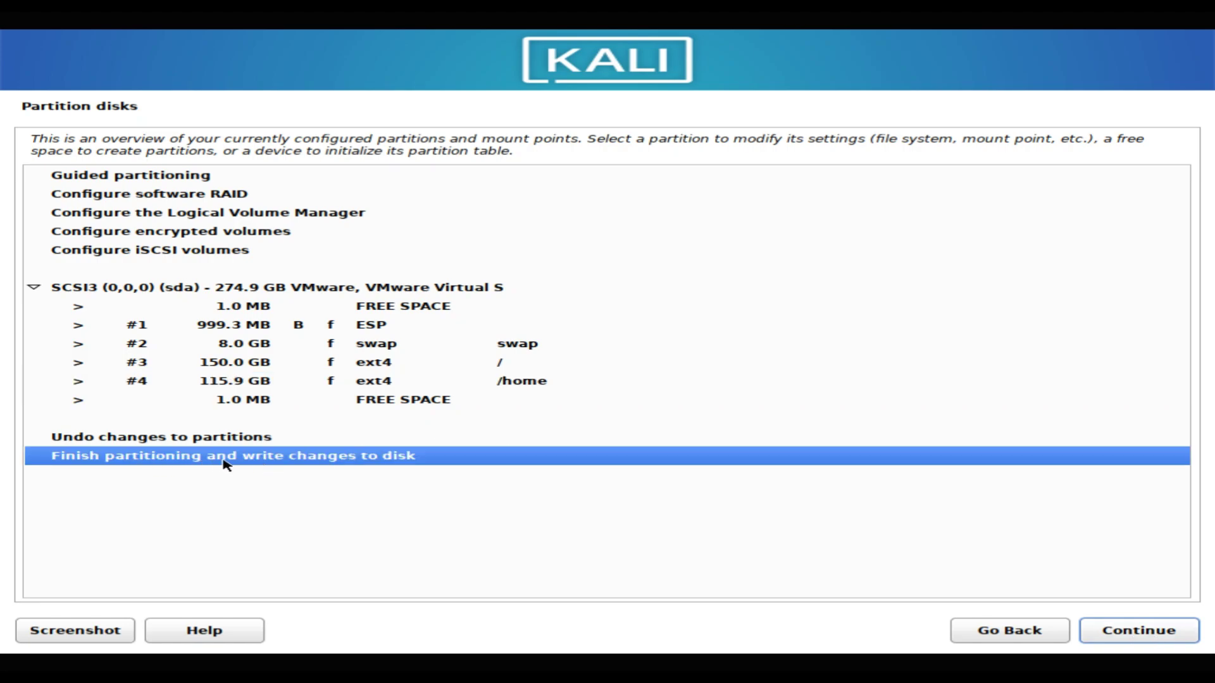
pyautogui.click(1121, 632)
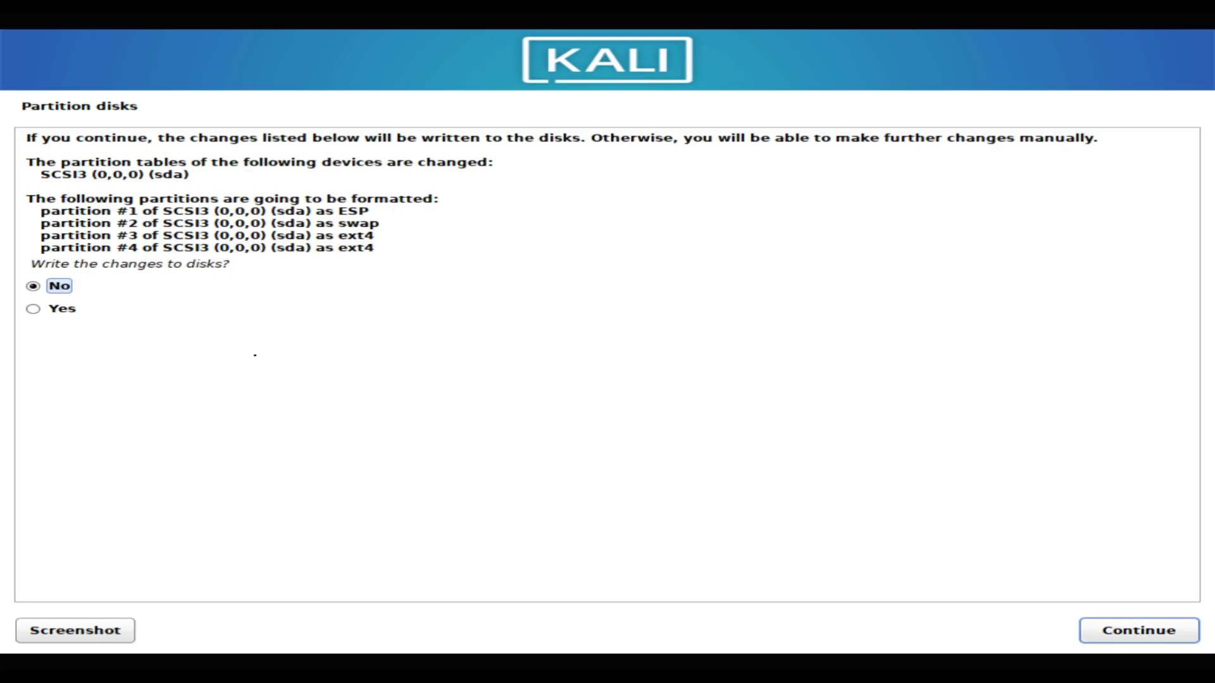
pyautogui.click(80, 312)
pyautogui.click(1156, 631)
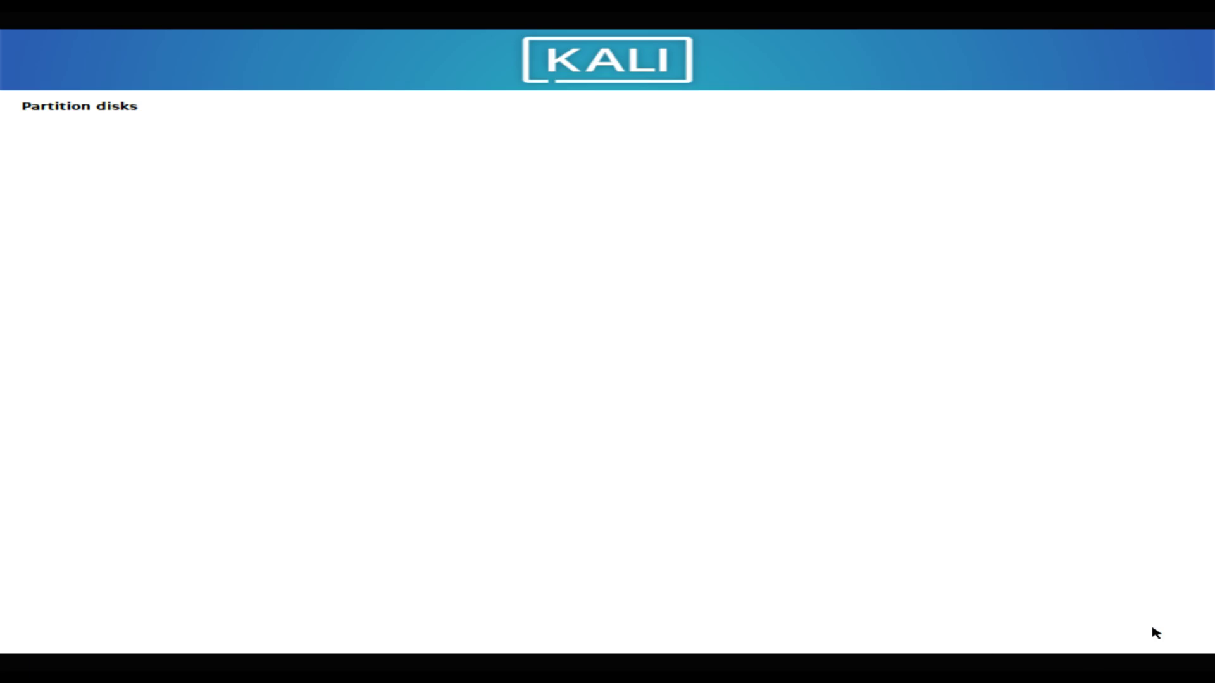